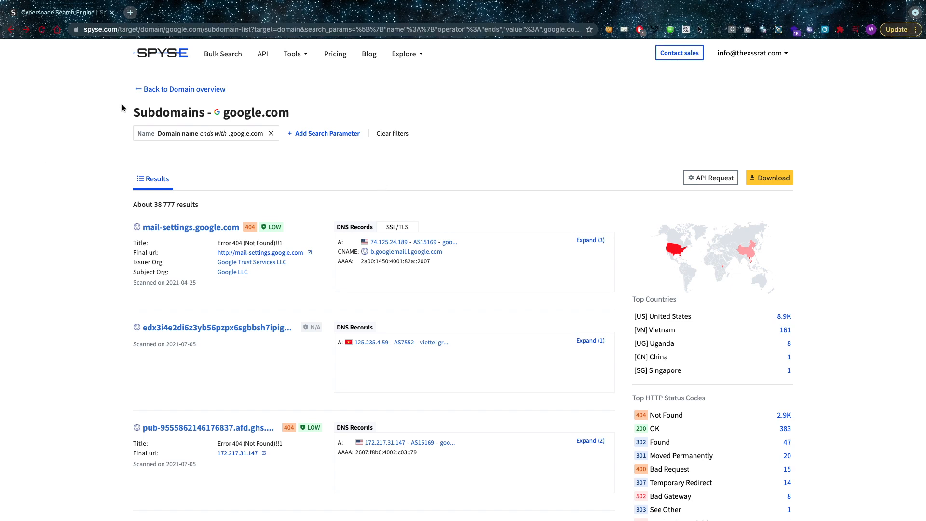
Adjust the page zoom for easier reading of the google.com subdomain results.
key("ctrl+plus")
key("ctrl+plus")
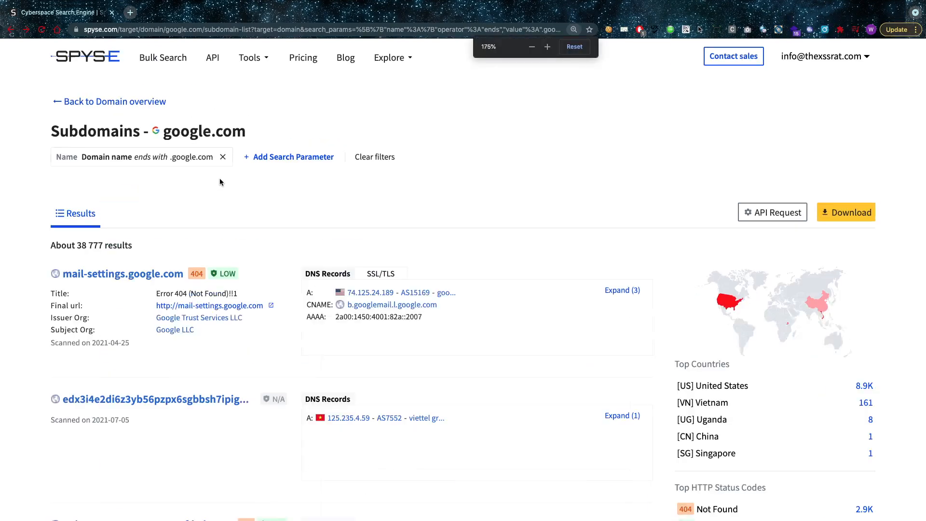
key("ctrl+plus")
key("ctrl+plus")
key("ctrl+plus")
scroll(295, 206, "down", 2)
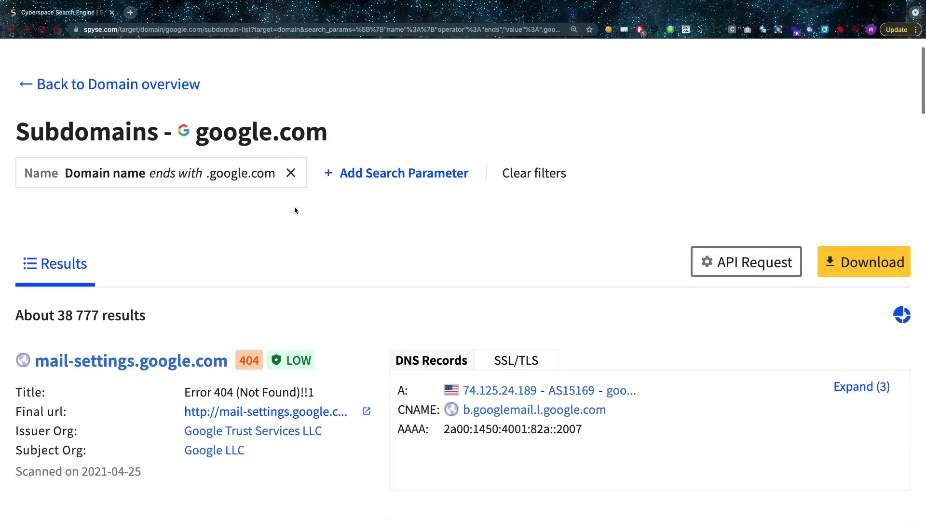
key("ctrl+minus")
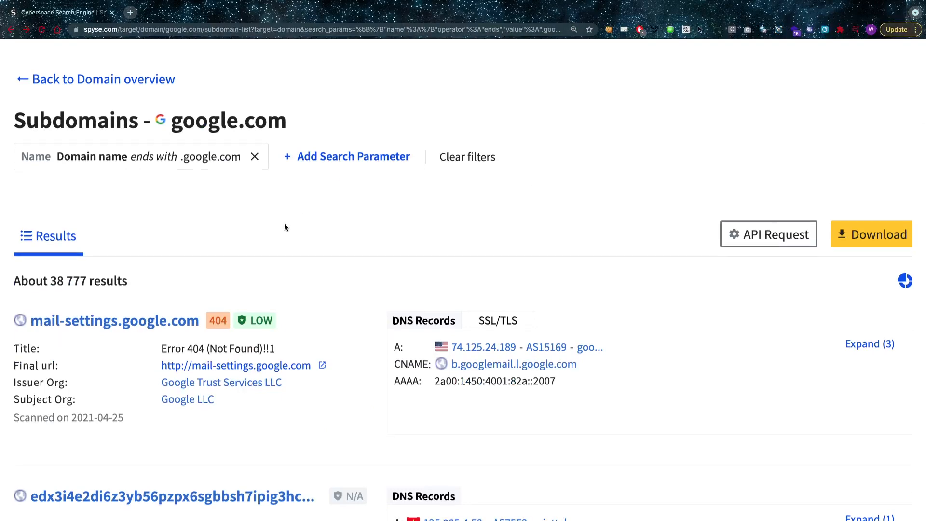
scroll(284, 226, "down", 1)
scroll(284, 227, "down", 3)
scroll(284, 227, "down", 2)
scroll(285, 227, "down", 3)
scroll(284, 226, "down", 2)
scroll(284, 227, "down", 2)
scroll(285, 227, "down", 4)
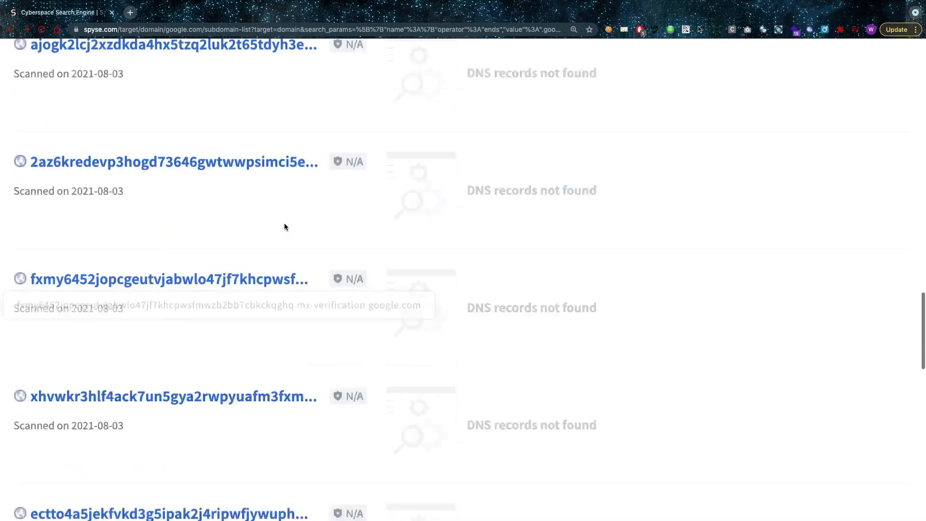
scroll(284, 226, "up", 5)
scroll(285, 227, "up", 10)
Add a CVE Severity = high filter, narrowing the google.com subdomains to 9 results.
left_click(375, 212)
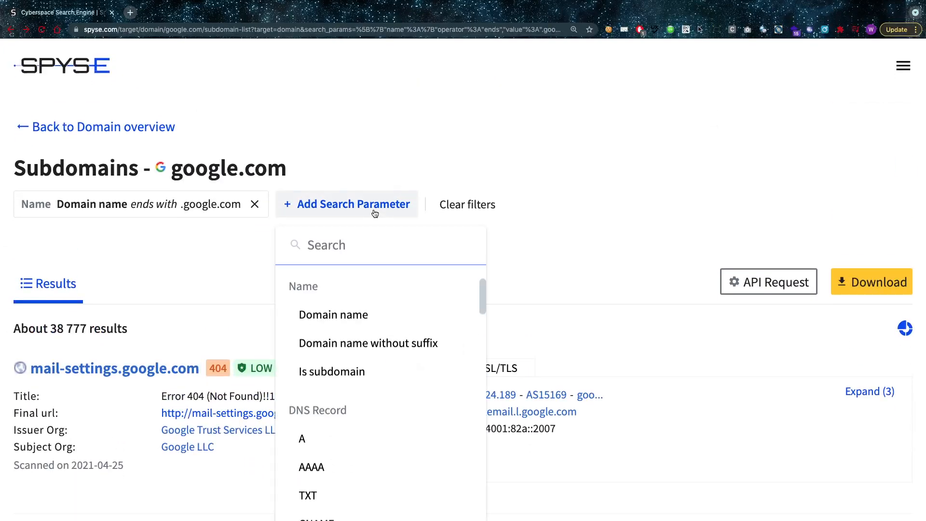
left_click(364, 244)
type("cv")
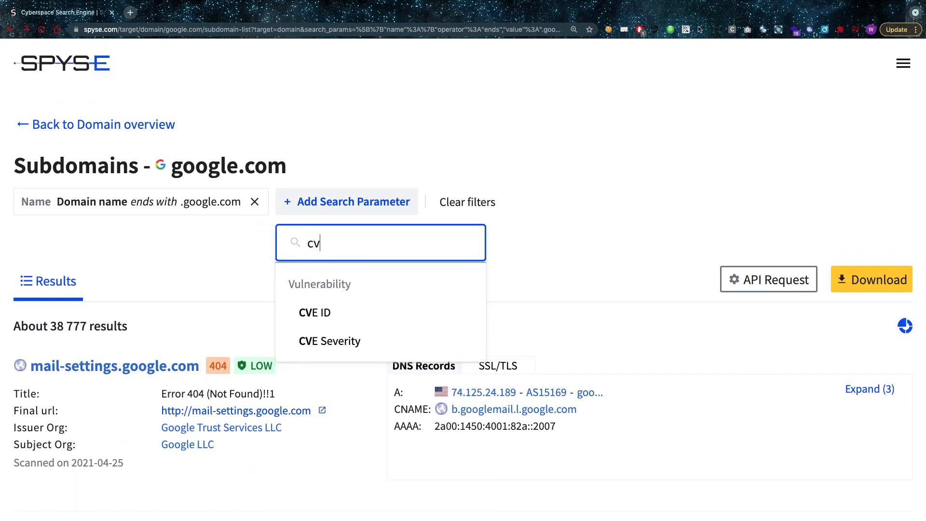
type("e")
left_click(324, 346)
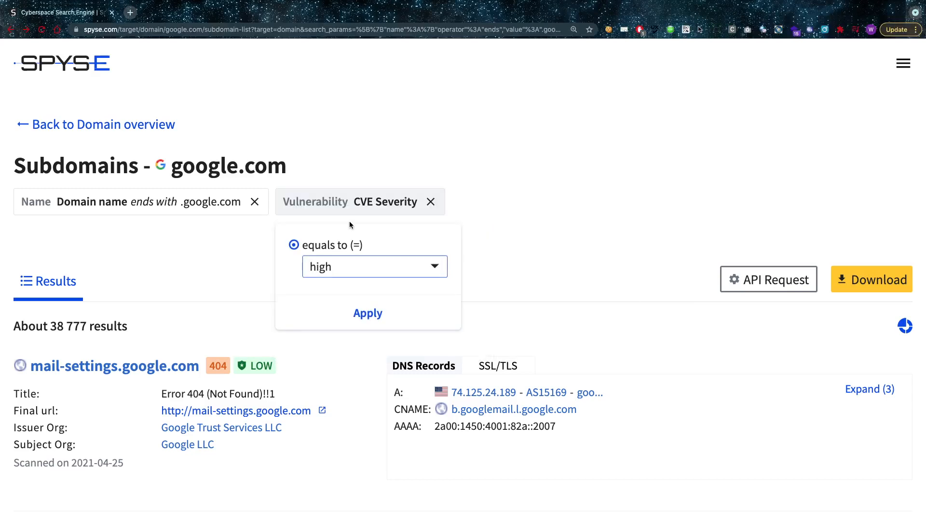
left_click(356, 316)
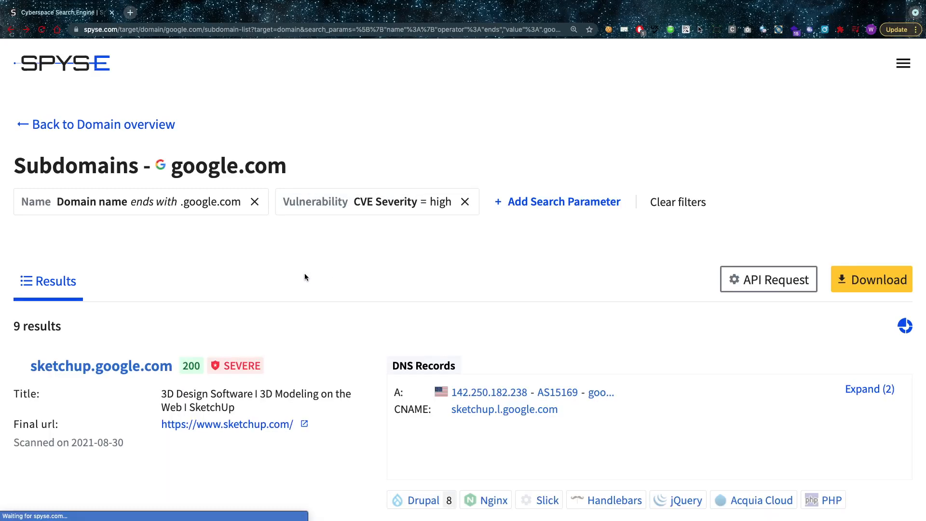
scroll(305, 277, "down", 1)
scroll(179, 343, "down", 1)
scroll(179, 343, "down", 2)
scroll(225, 318, "down", 2)
scroll(225, 318, "down", 3)
scroll(225, 319, "down", 5)
scroll(225, 319, "down", 8)
scroll(225, 319, "down", 2)
scroll(224, 319, "up", 4)
scroll(225, 318, "up", 6)
scroll(225, 316, "up", 3)
scroll(225, 316, "up", 4)
scroll(225, 316, "up", 5)
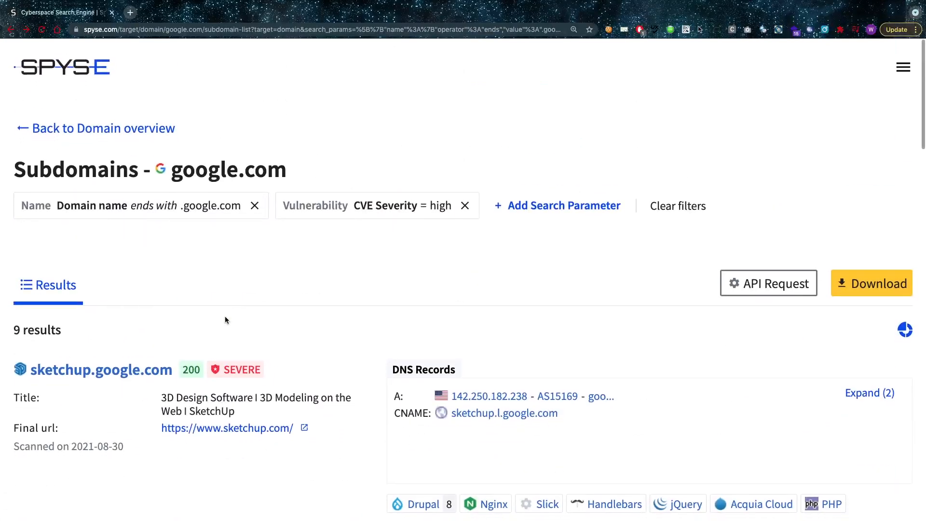
scroll(224, 319, "down", 8)
scroll(225, 320, "down", 5)
scroll(224, 320, "up", 1)
scroll(225, 319, "up", 5)
scroll(225, 319, "up", 5)
scroll(225, 319, "up", 5)
scroll(225, 318, "up", 2)
scroll(225, 320, "down", 2)
left_click(117, 279)
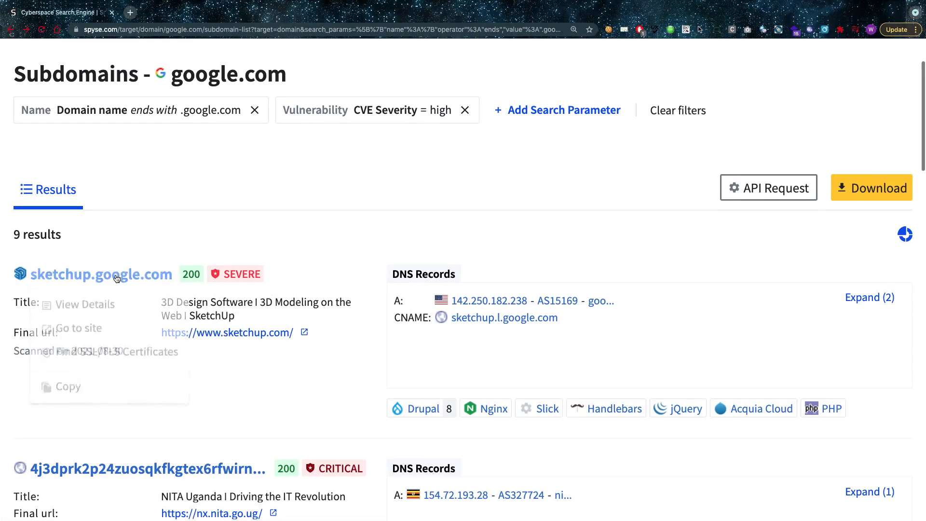
left_click(113, 307)
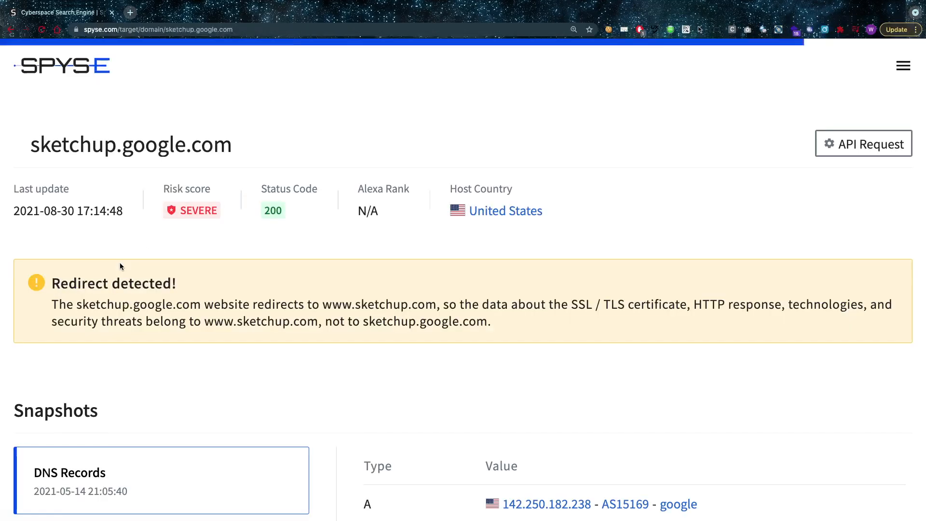
scroll(120, 263, "down", 3)
scroll(120, 263, "down", 5)
scroll(121, 266, "down", 4)
scroll(120, 265, "down", 5)
scroll(466, 285, "up", 1)
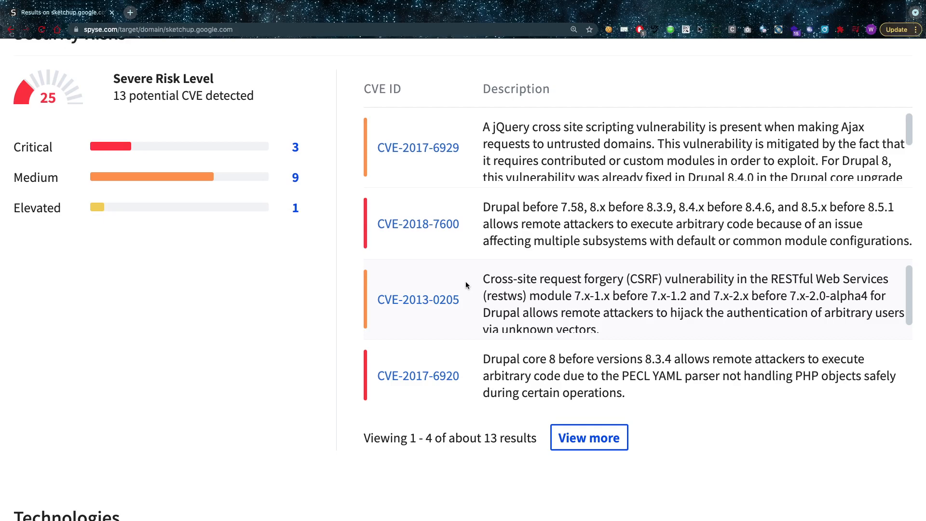
scroll(466, 285, "up", 15)
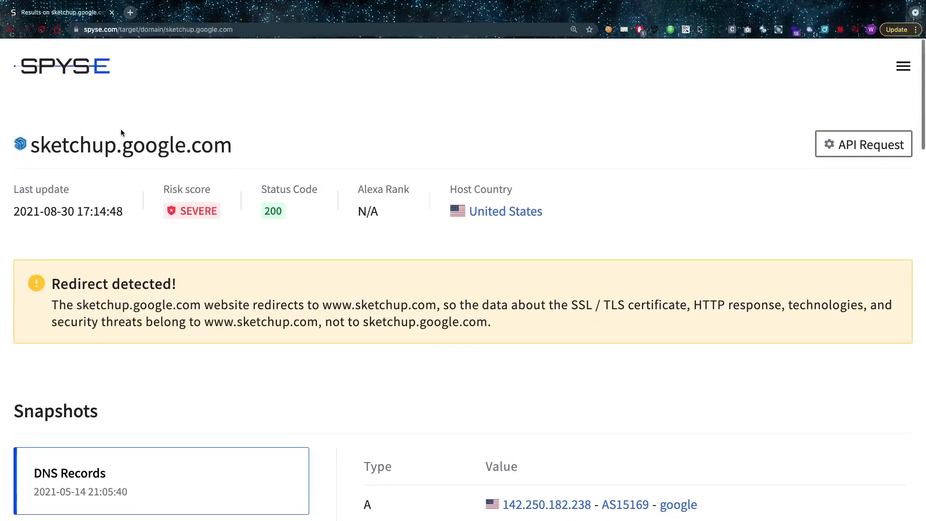
left_click(11, 30)
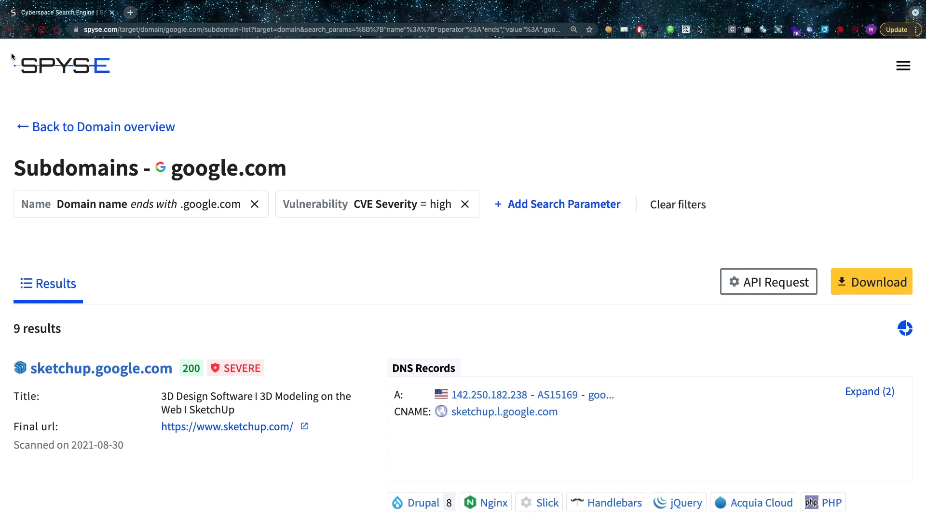
View the details report for sketchup.google.com from the filtered results.
left_click(89, 361)
left_click(120, 388)
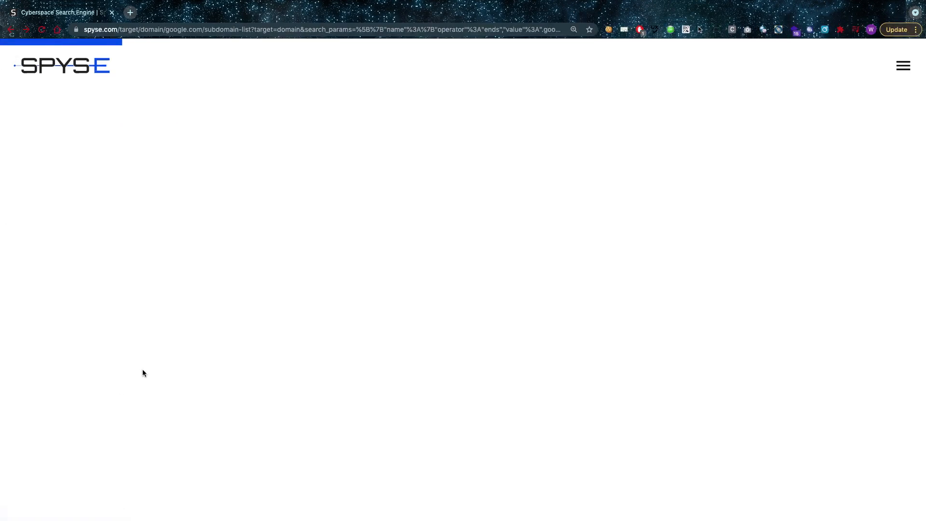
scroll(141, 368, "down", 1)
scroll(141, 366, "down", 3)
scroll(141, 367, "down", 3)
scroll(142, 366, "down", 2)
scroll(142, 366, "down", 2)
scroll(141, 367, "down", 1)
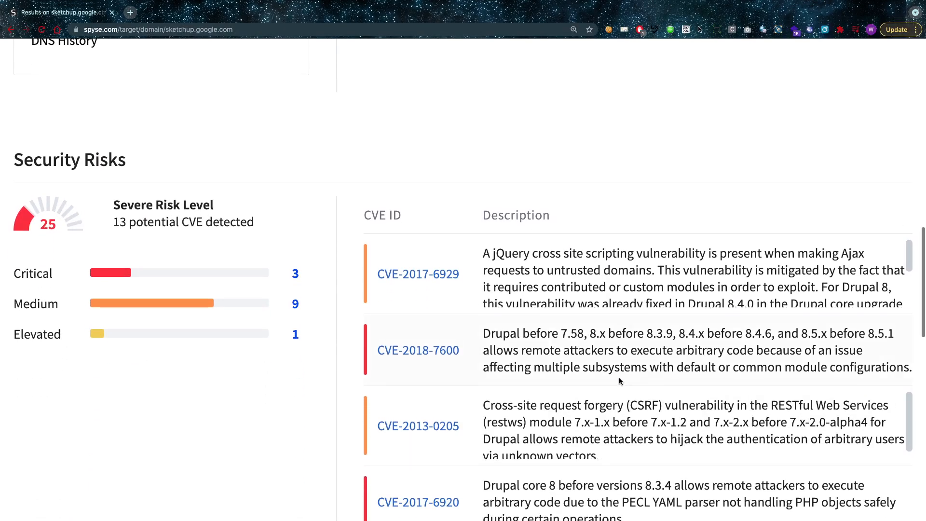
scroll(549, 346, "down", 1)
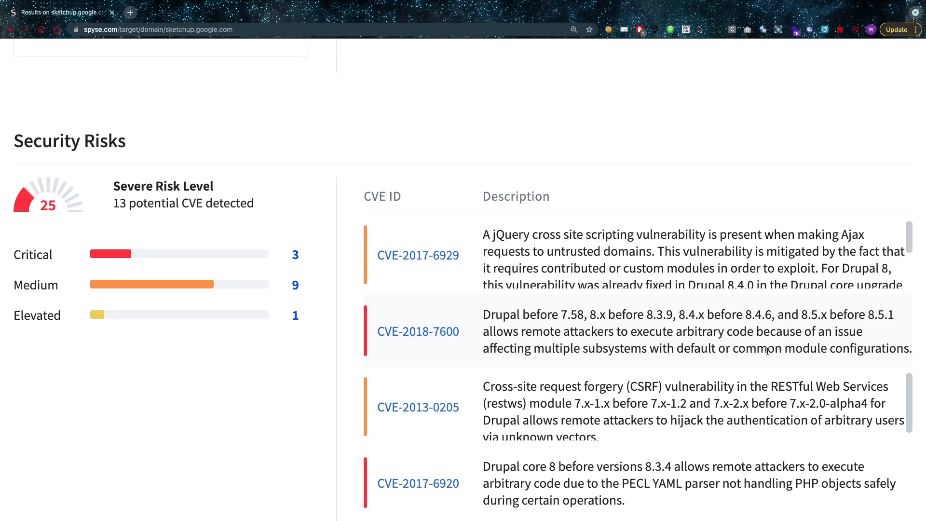
Select the CVE-2018-7600 identifier in the Security Risks section.
triple_click(458, 338)
left_click(457, 337)
double_click(457, 337)
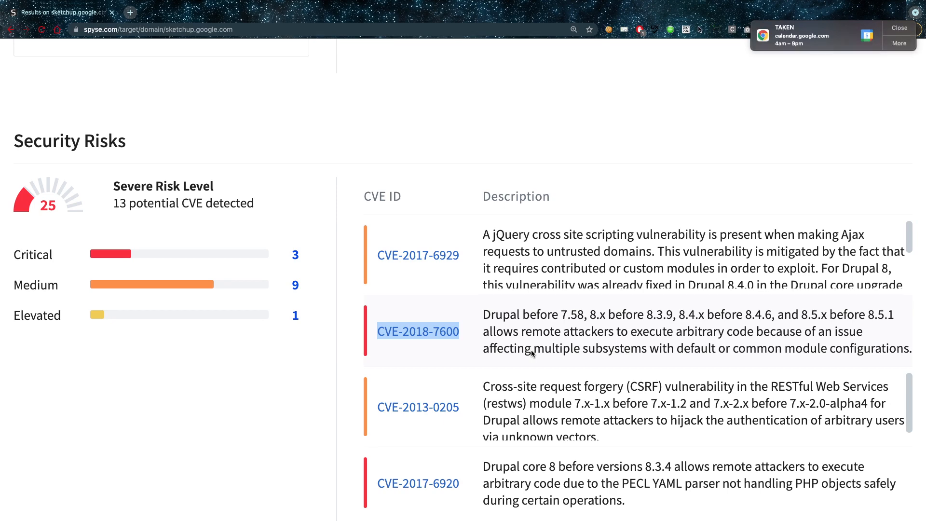
scroll(531, 349, "up", 10)
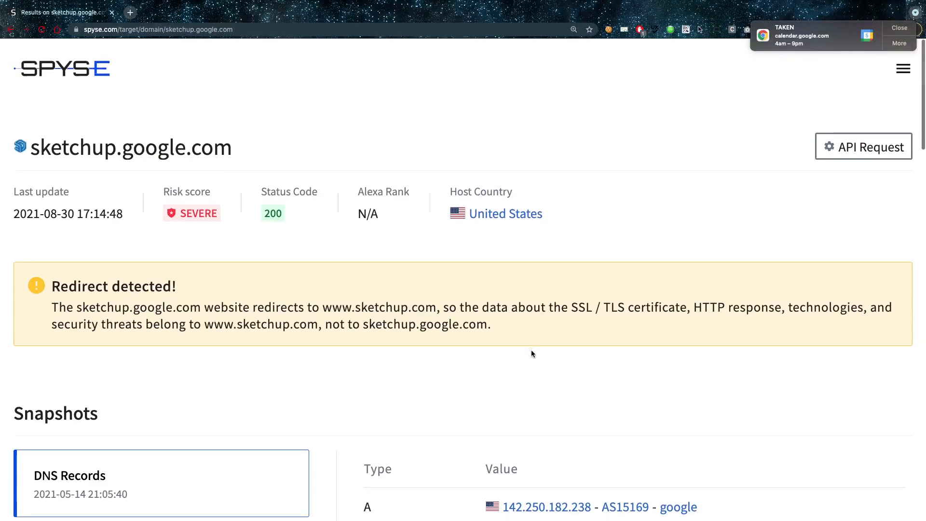
Go back to the 9 high-severity results and browse the search parameter list.
left_click(11, 29)
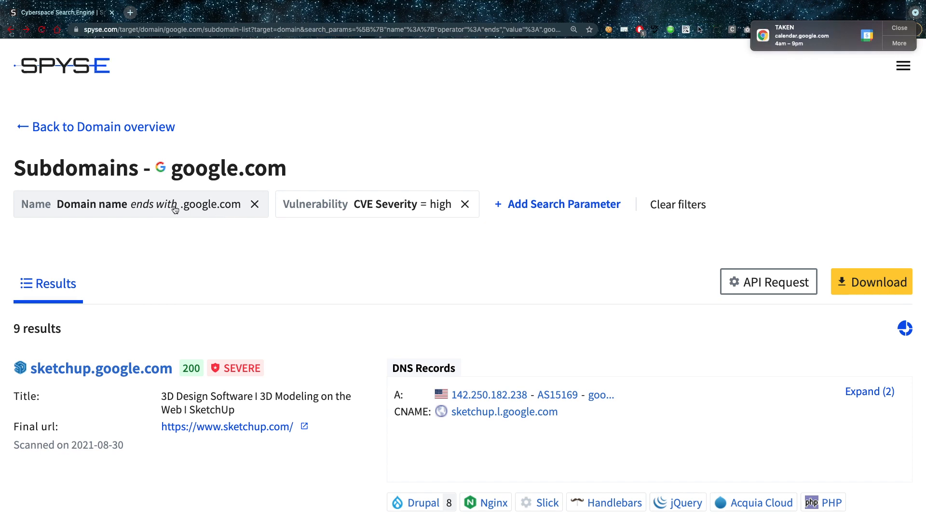
left_click(543, 208)
scroll(550, 308, "down", 1)
scroll(555, 322, "down", 1)
scroll(556, 325, "down", 1)
scroll(556, 327, "down", 1)
scroll(556, 328, "down", 1)
scroll(555, 329, "down", 1)
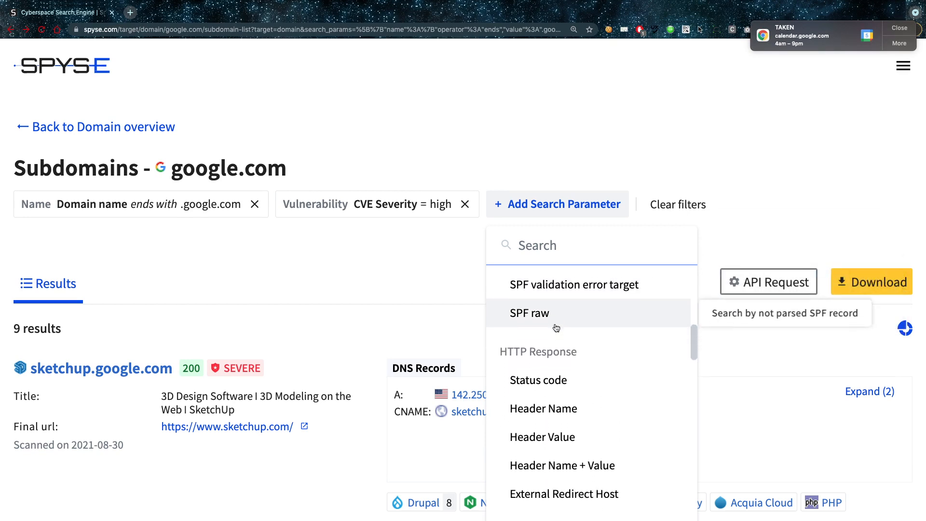
scroll(556, 329, "down", 1)
scroll(557, 328, "down", 1)
scroll(557, 327, "up", 1)
scroll(557, 327, "up", 7)
scroll(558, 328, "up", 7)
scroll(558, 328, "up", 3)
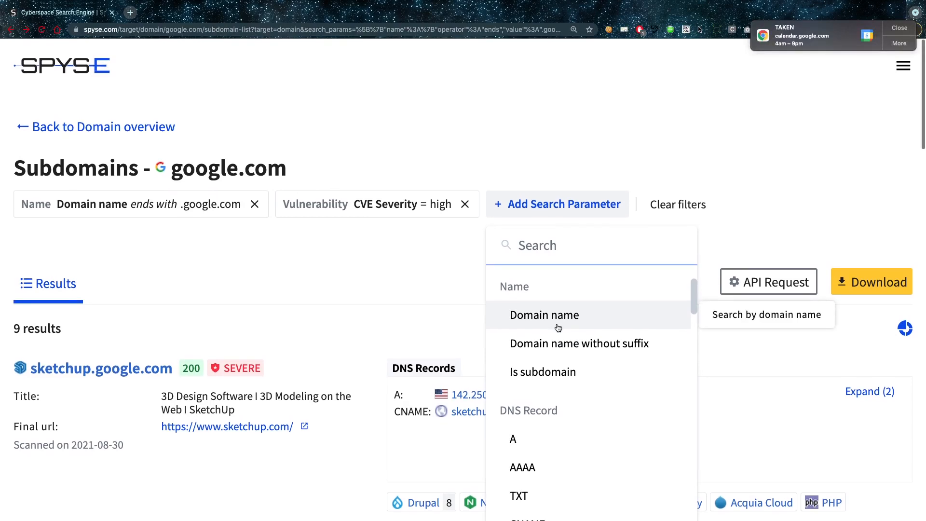
scroll(554, 332, "down", 1)
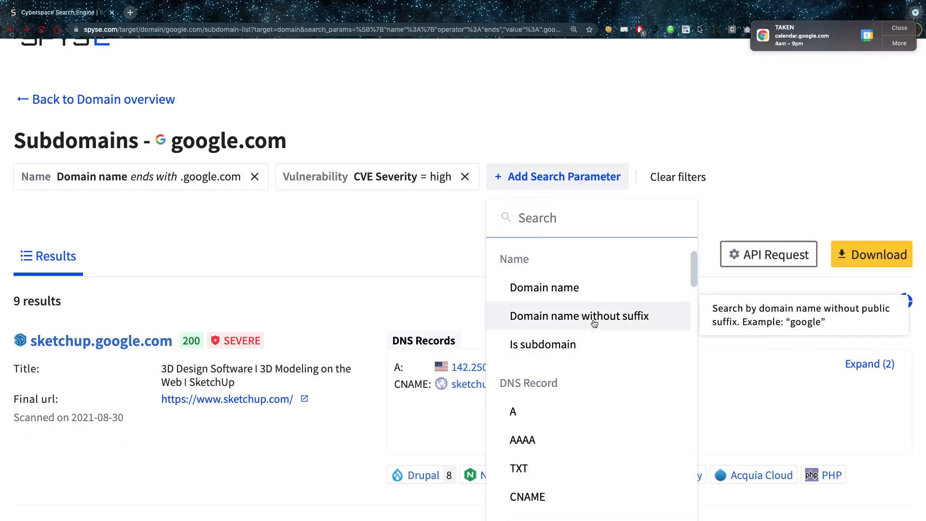
scroll(592, 325, "down", 3)
scroll(594, 323, "down", 5)
scroll(593, 323, "down", 3)
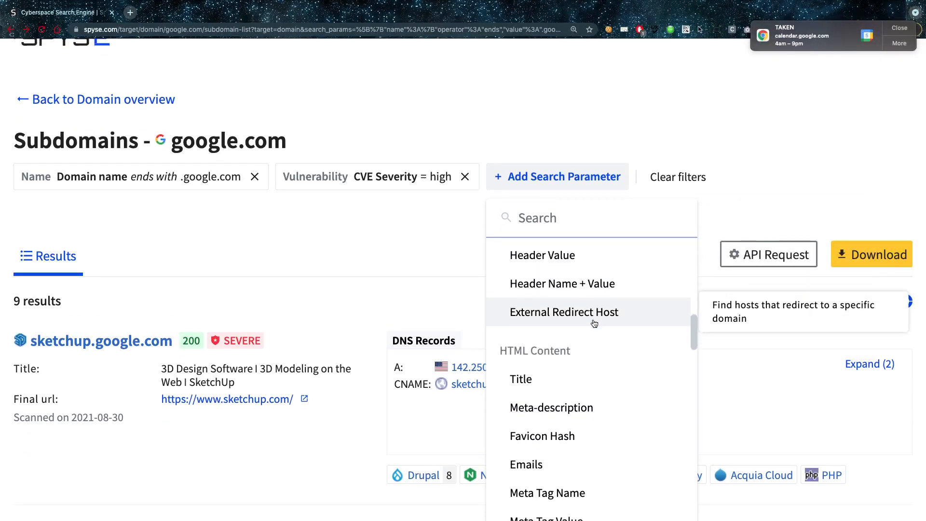
scroll(593, 325, "down", 2)
scroll(593, 327, "down", 1)
scroll(593, 327, "down", 1)
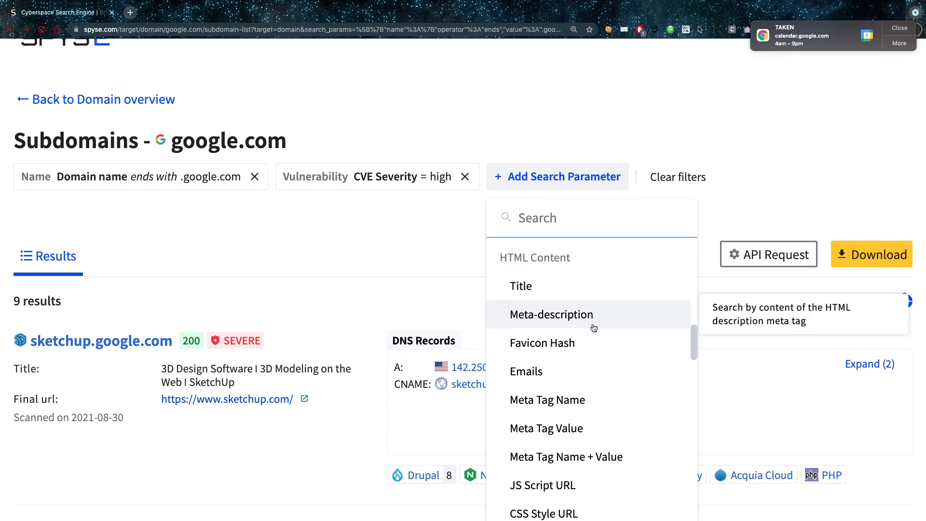
scroll(563, 322, "down", 1)
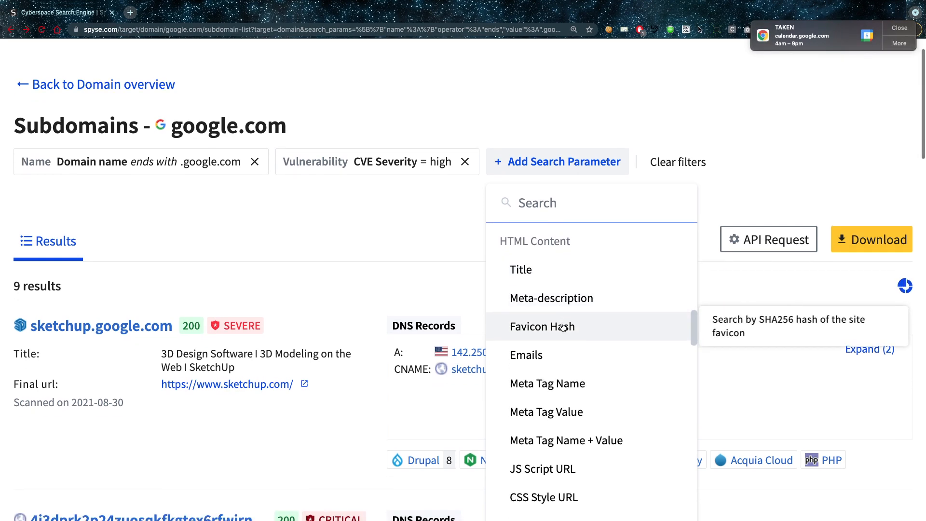
scroll(565, 326, "down", 2)
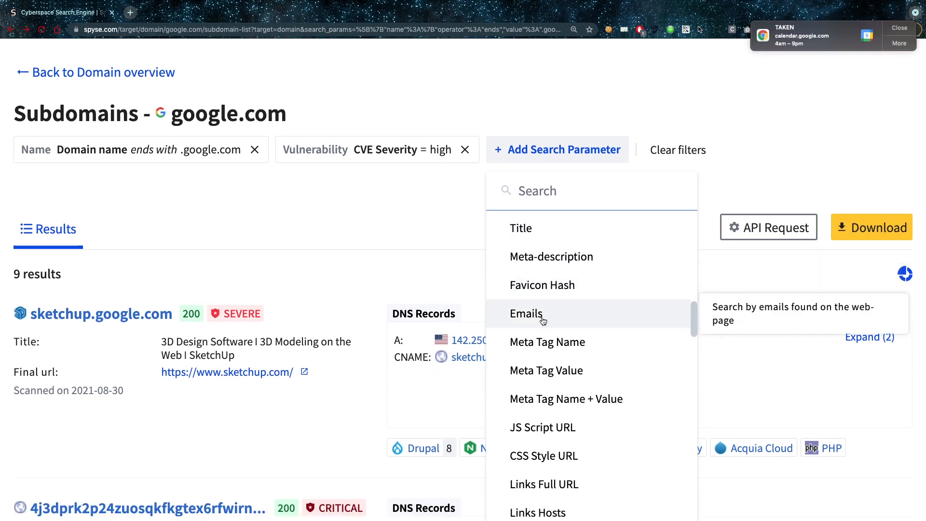
scroll(567, 356, "down", 2)
scroll(569, 359, "down", 2)
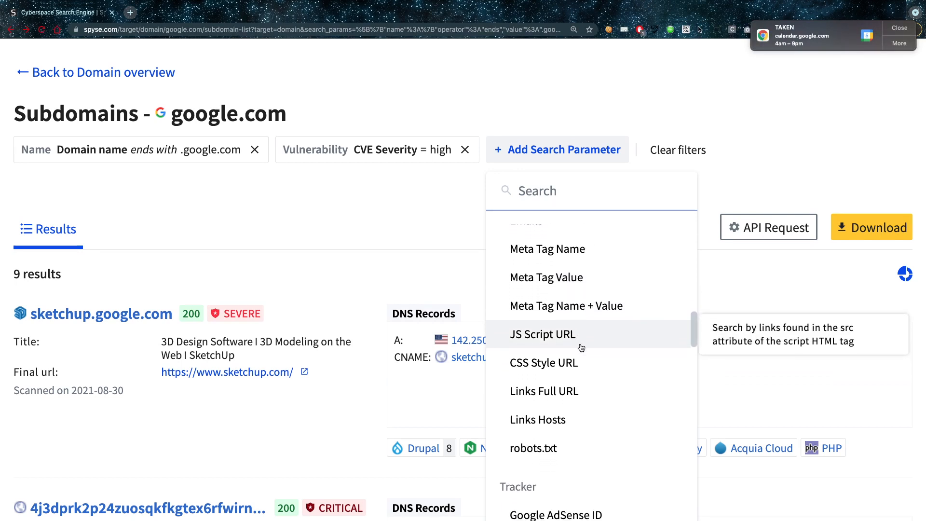
scroll(581, 346, "down", 1)
scroll(582, 346, "down", 2)
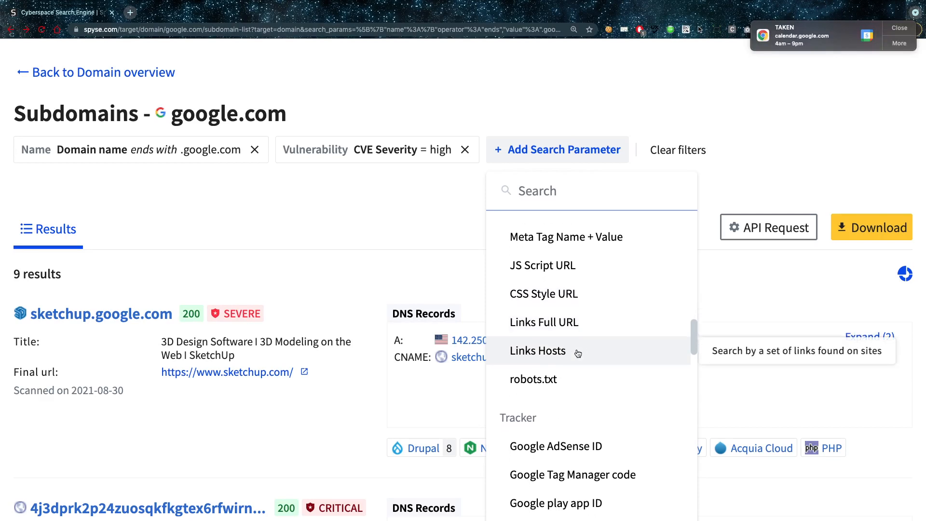
Add an HTML Content robots.txt filter containing 'forbidden', returning no matches.
left_click(558, 377)
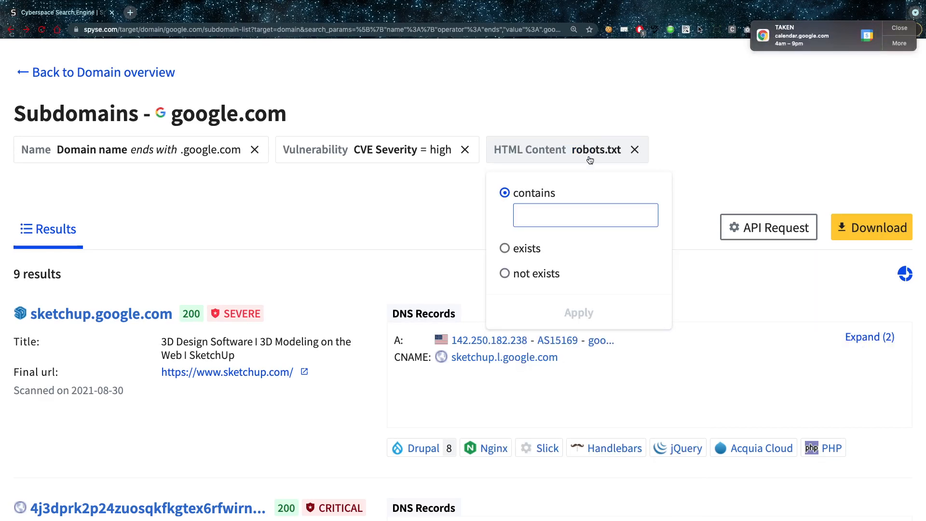
left_click(567, 221)
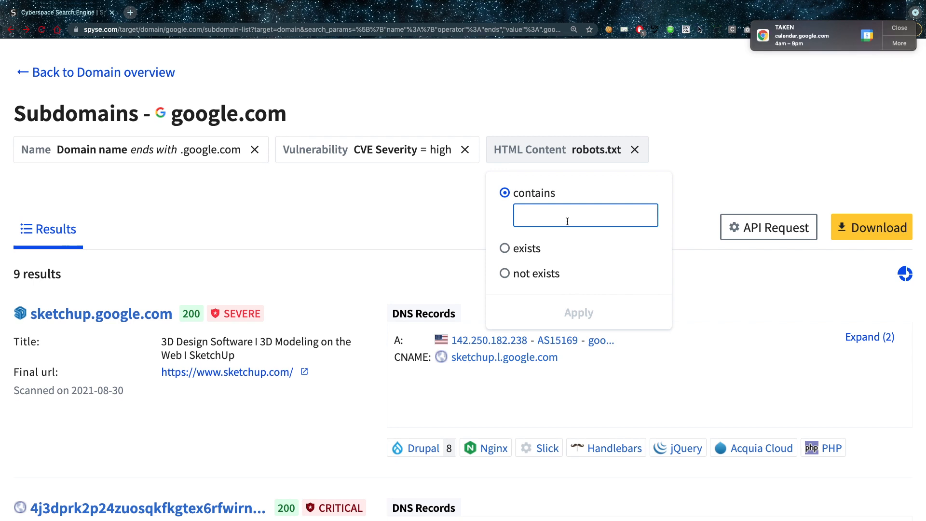
type("forbidden")
left_click(589, 312)
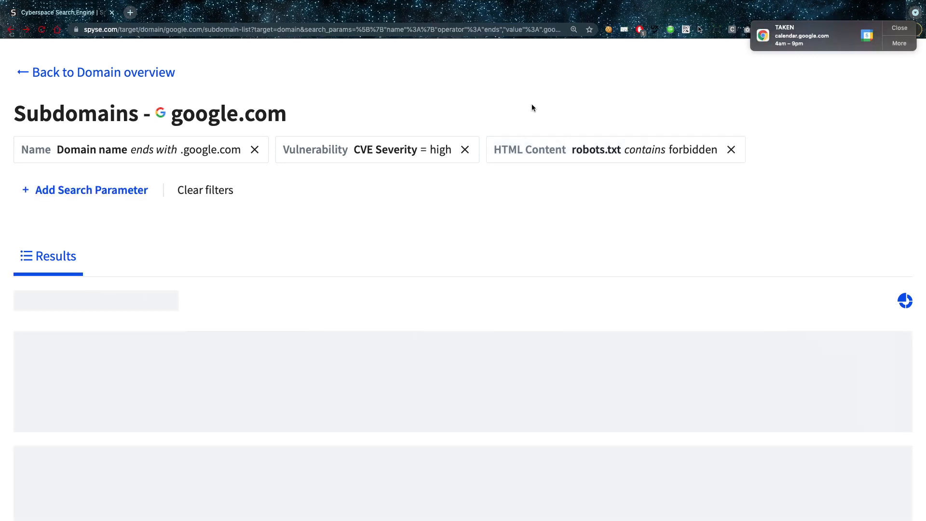
Remove the CVE Severity and robots.txt filters, leaving only the .google.com name filter.
left_click(465, 150)
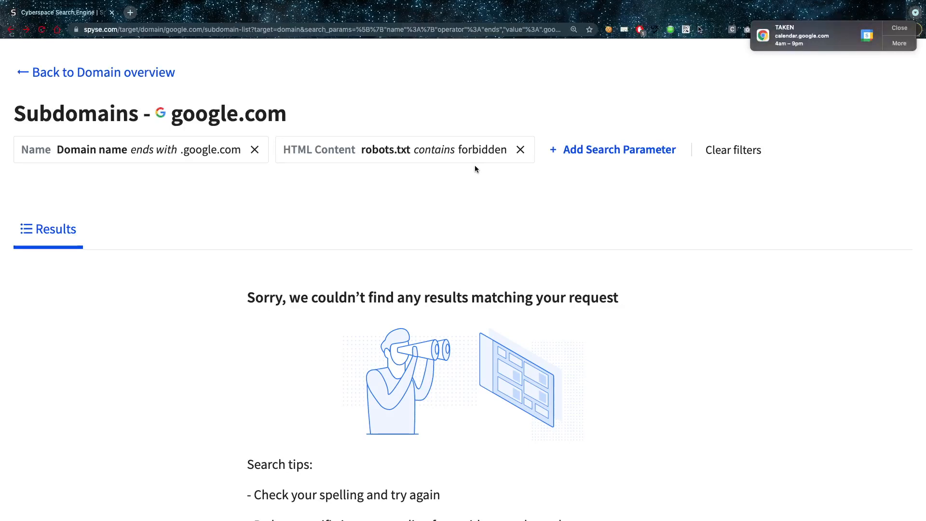
left_click(604, 148)
scroll(618, 291, "down", 5)
scroll(618, 291, "down", 5)
scroll(619, 292, "down", 5)
scroll(619, 291, "down", 5)
scroll(622, 290, "up", 1)
scroll(628, 289, "up", 4)
scroll(633, 289, "up", 2)
scroll(640, 282, "down", 2)
scroll(642, 278, "down", 2)
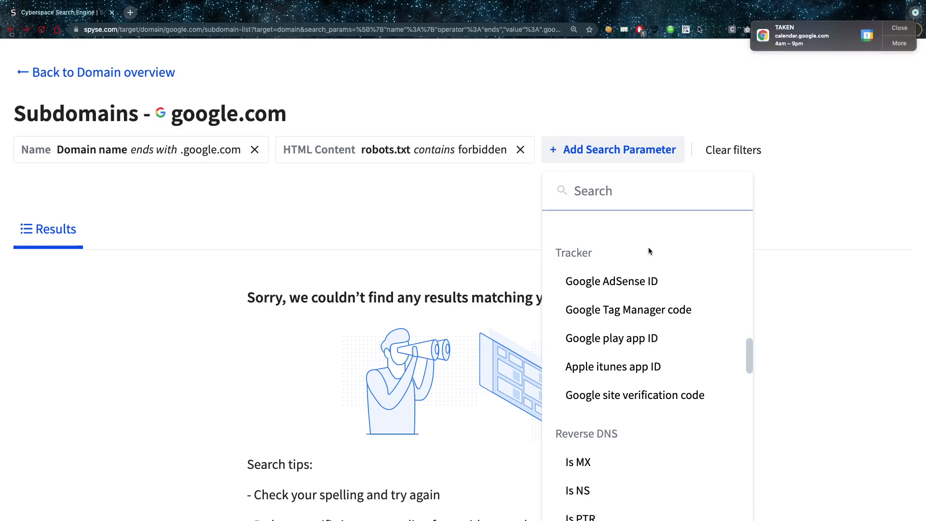
left_click(520, 149)
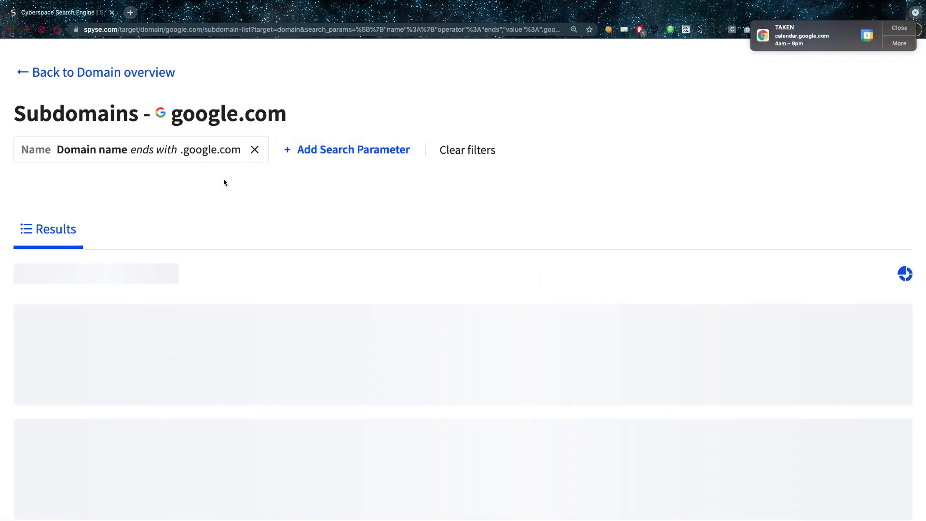
scroll(44, 268, "down", 1)
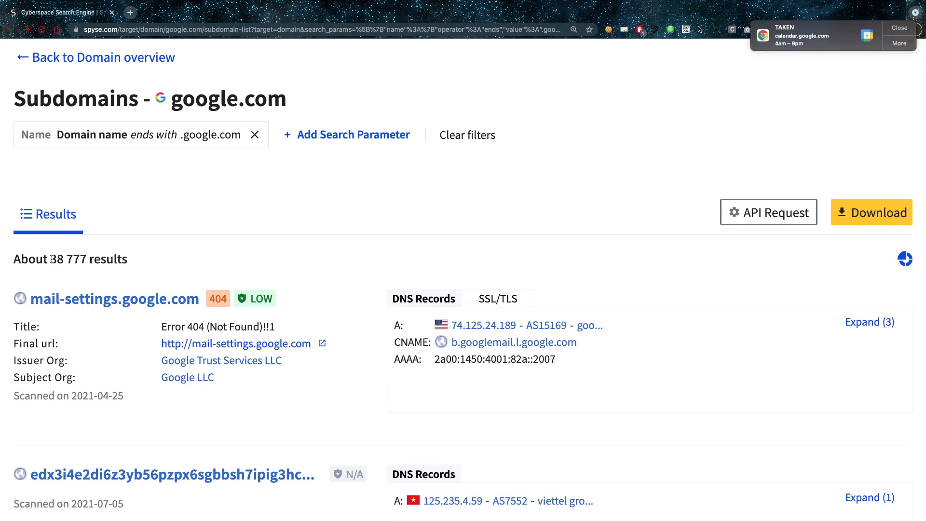
Highlight the 38 777 result count, then browse the search parameters to SSL/TLS Certificate.
left_click_drag(51, 258, 114, 260)
left_click(268, 215)
left_click(325, 142)
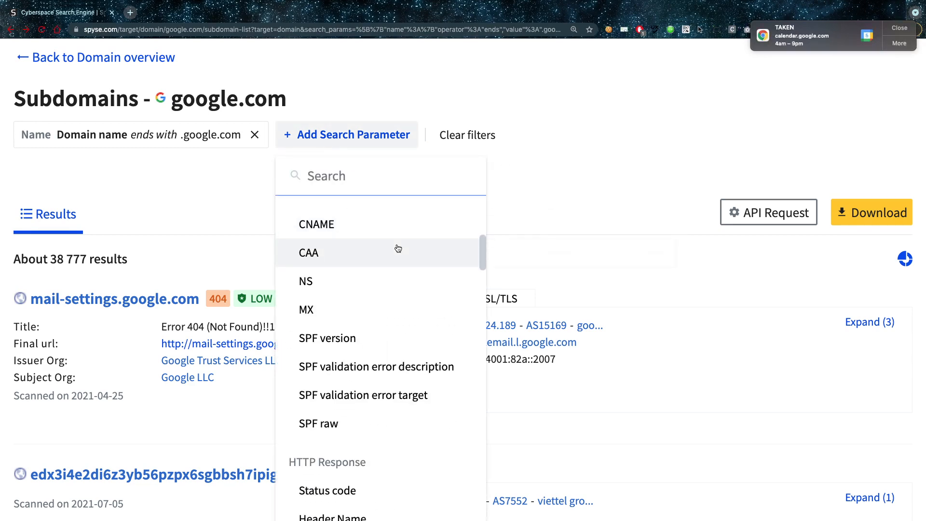
scroll(399, 248, "down", 3)
scroll(399, 248, "down", 4)
scroll(397, 248, "up", 1)
scroll(385, 251, "up", 1)
scroll(387, 236, "down", 2)
scroll(388, 234, "down", 3)
scroll(388, 239, "down", 2)
scroll(388, 239, "down", 3)
scroll(388, 240, "down", 1)
scroll(387, 240, "down", 2)
scroll(387, 240, "down", 5)
scroll(387, 236, "down", 3)
scroll(387, 236, "down", 4)
scroll(387, 235, "down", 1)
scroll(386, 236, "down", 3)
scroll(387, 236, "down", 2)
scroll(387, 235, "down", 4)
scroll(389, 237, "down", 1)
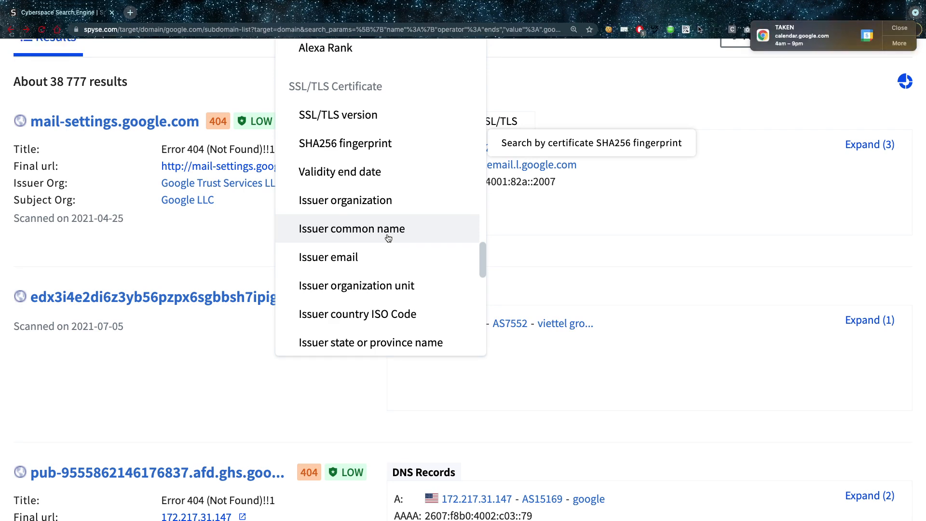
scroll(387, 237, "up", 2)
scroll(72, 87, "up", 3)
scroll(154, 149, "up", 3)
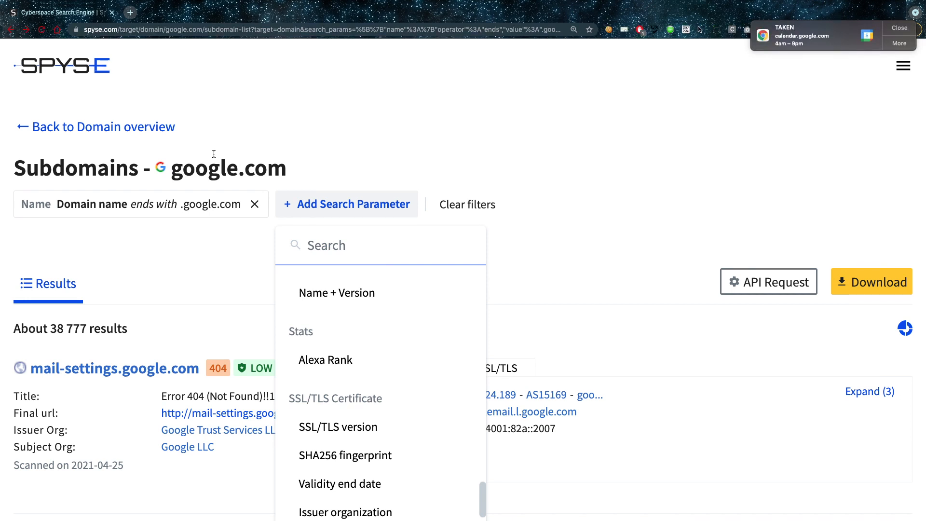
Go back to the google.com overview and navigate via Tools to All Spyse tools.
left_click(311, 115)
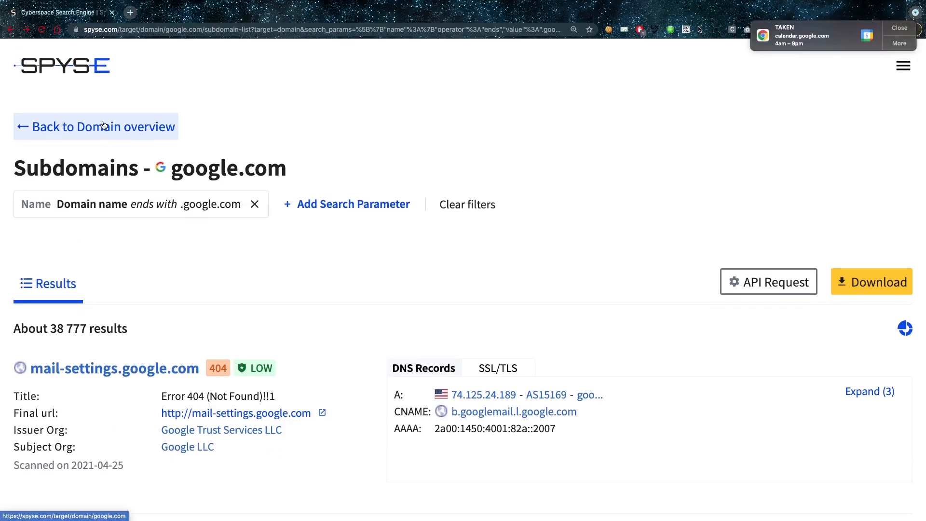
left_click(109, 127)
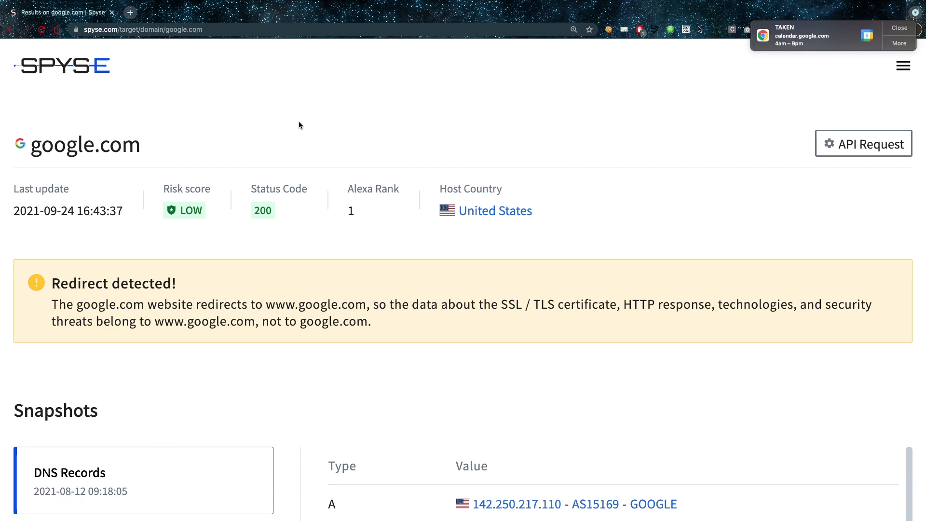
scroll(328, 116, "down", 2)
scroll(326, 117, "up", 2)
left_click(903, 66)
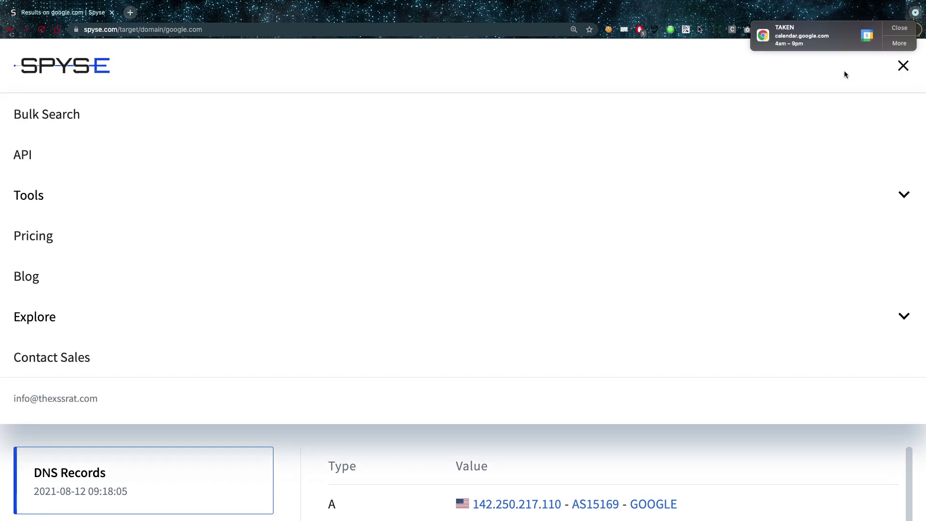
scroll(45, 150, "down", 2)
left_click(41, 134)
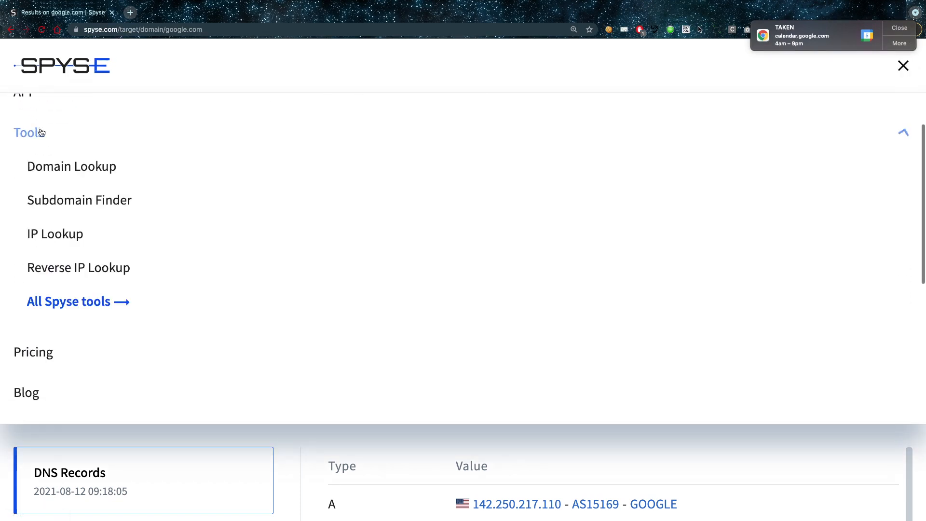
left_click(83, 300)
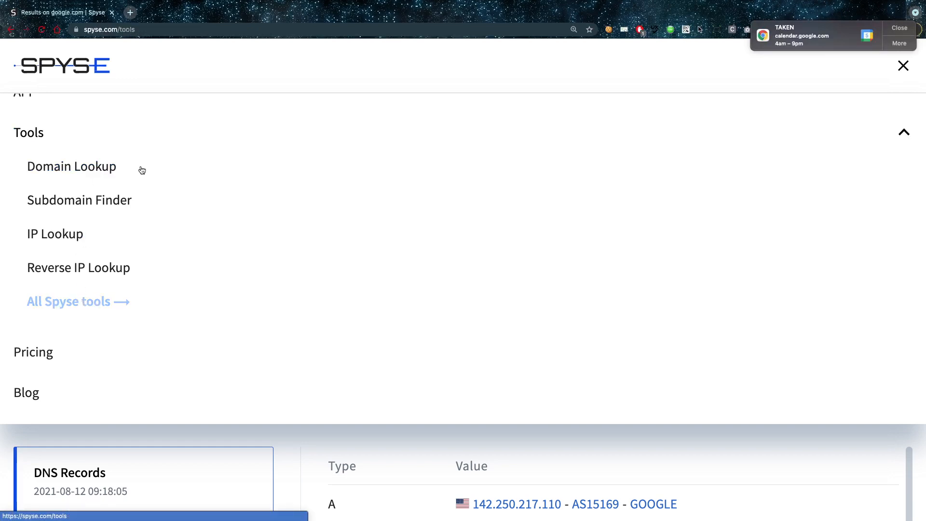
scroll(125, 246, "down", 1)
scroll(128, 244, "down", 5)
scroll(193, 253, "down", 1)
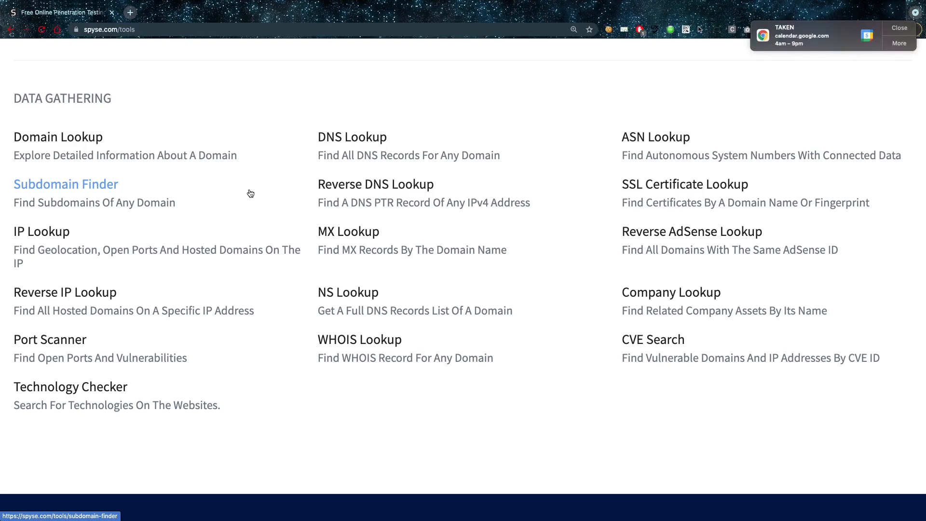
scroll(239, 97, "up", 5)
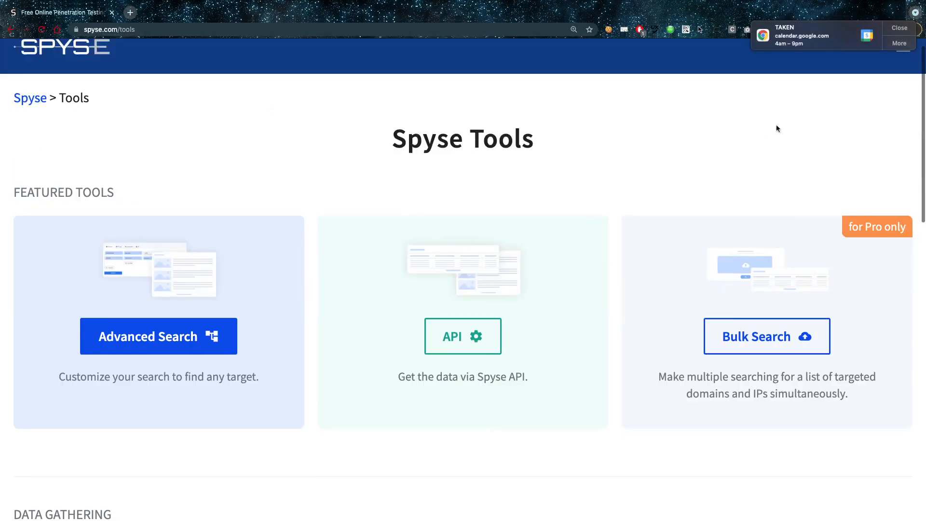
Dismiss the calendar notification and reopen the site navigation.
left_click(897, 31)
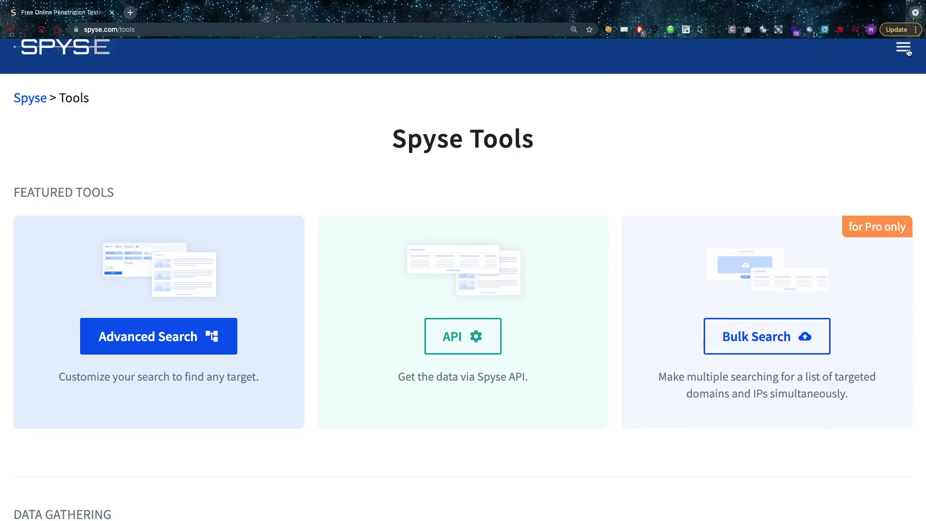
left_click(903, 48)
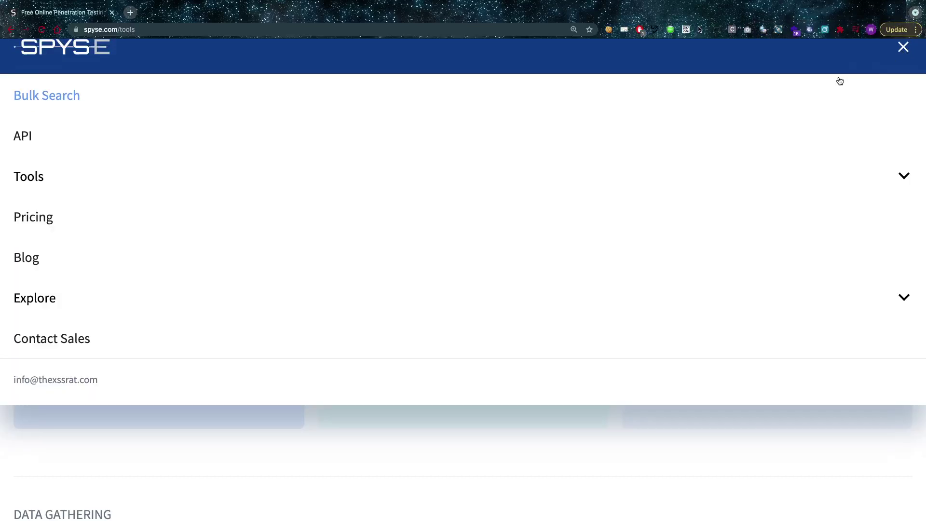
left_click(57, 222)
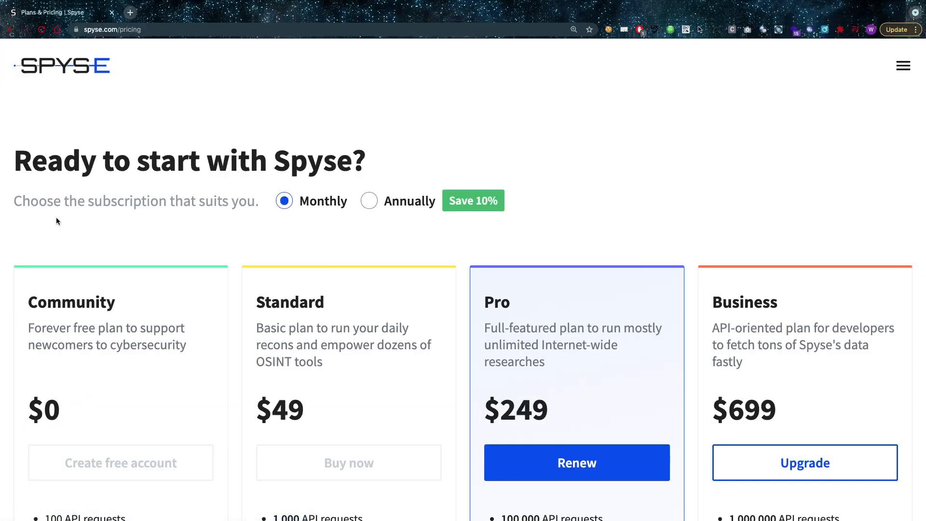
scroll(56, 217, "down", 3)
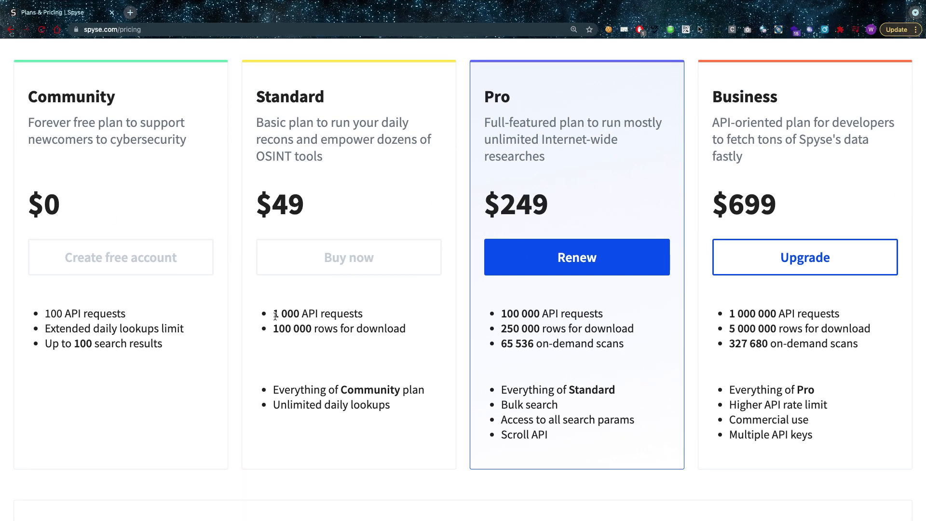
left_click_drag(271, 313, 378, 318)
left_click_drag(272, 328, 407, 330)
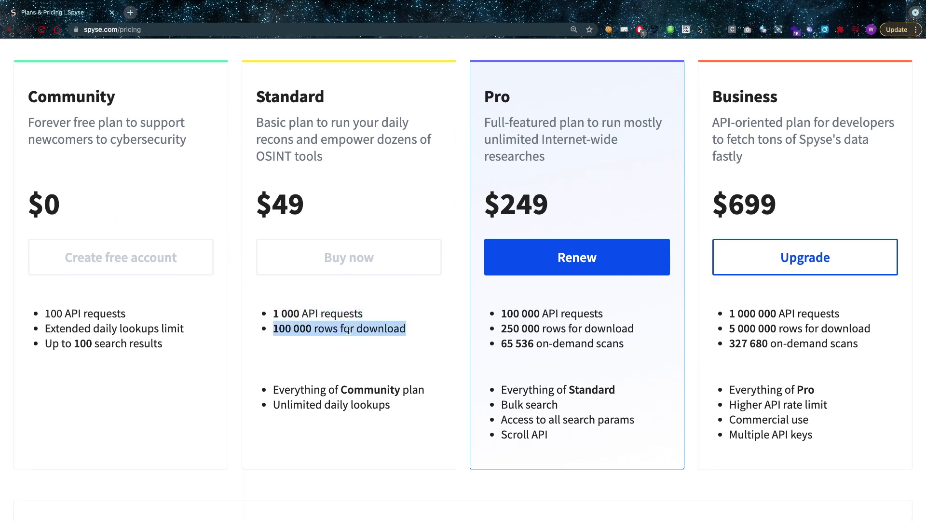
scroll(353, 359, "up", 3)
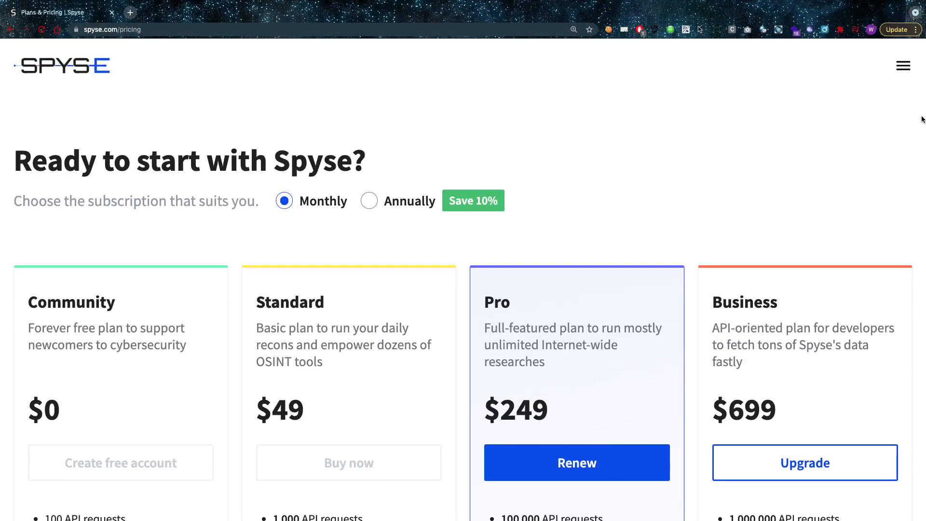
left_click(8, 29)
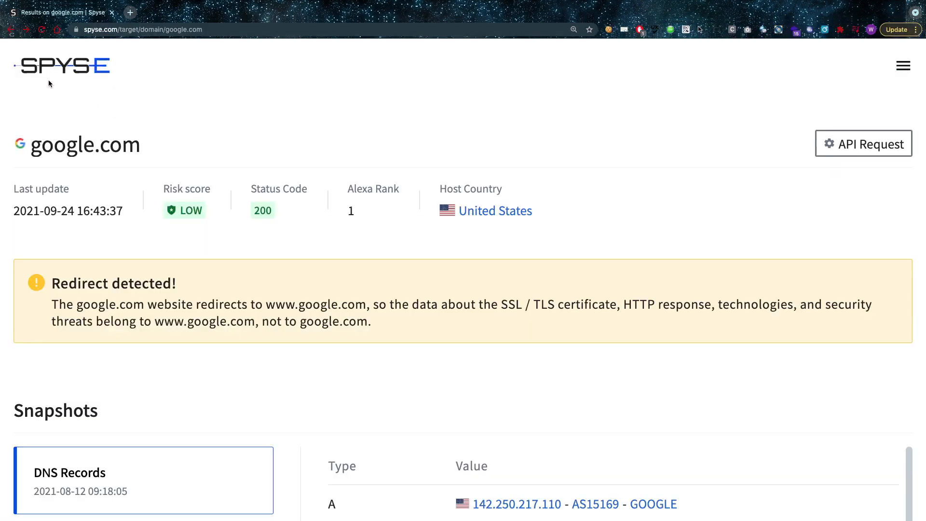
Return to the google.com subdomain results and look at, then cancel, the Download options.
left_click(10, 29)
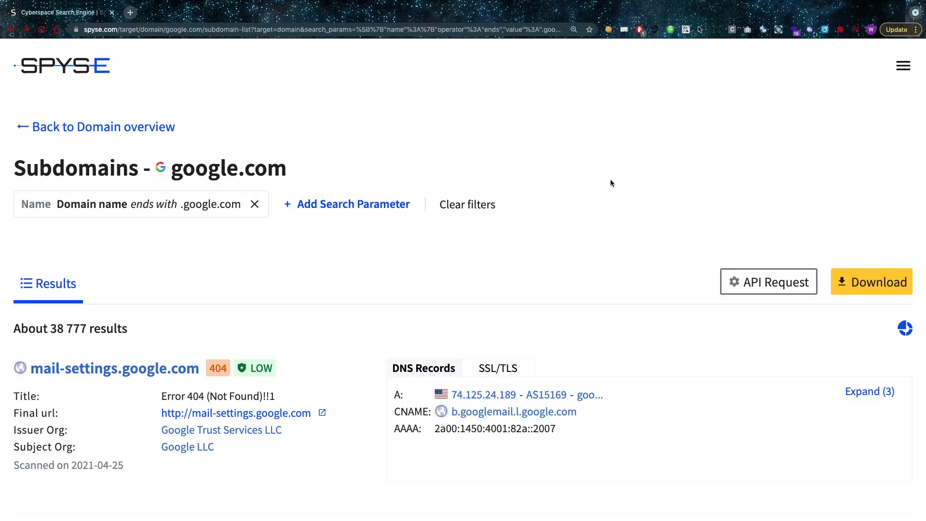
left_click(869, 281)
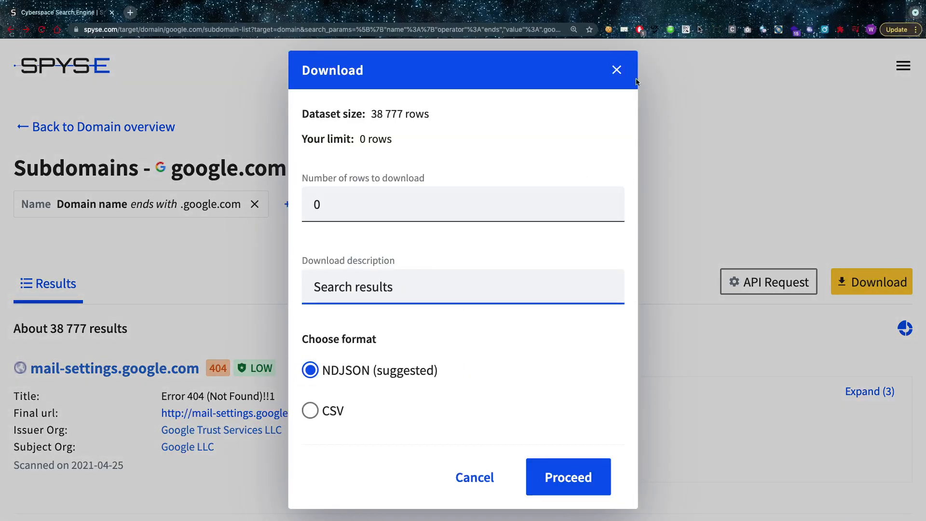
left_click(615, 70)
Show the API Request curl command for this search, select it, then dismiss the window.
left_click(729, 293)
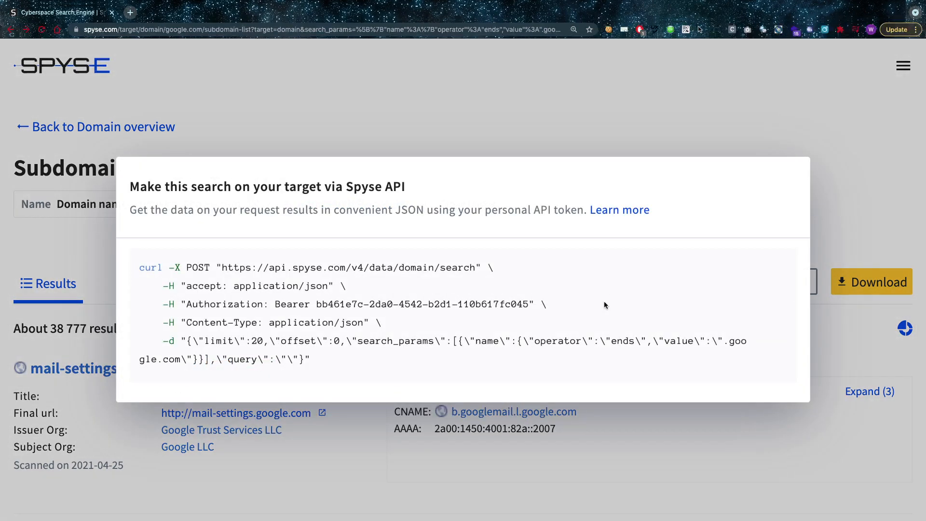
left_click_drag(311, 359, 149, 259)
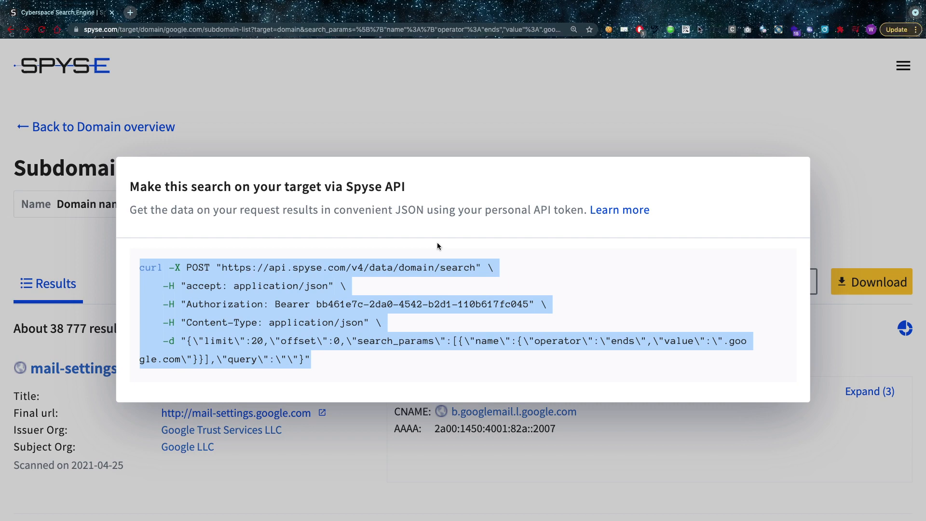
key("Escape")
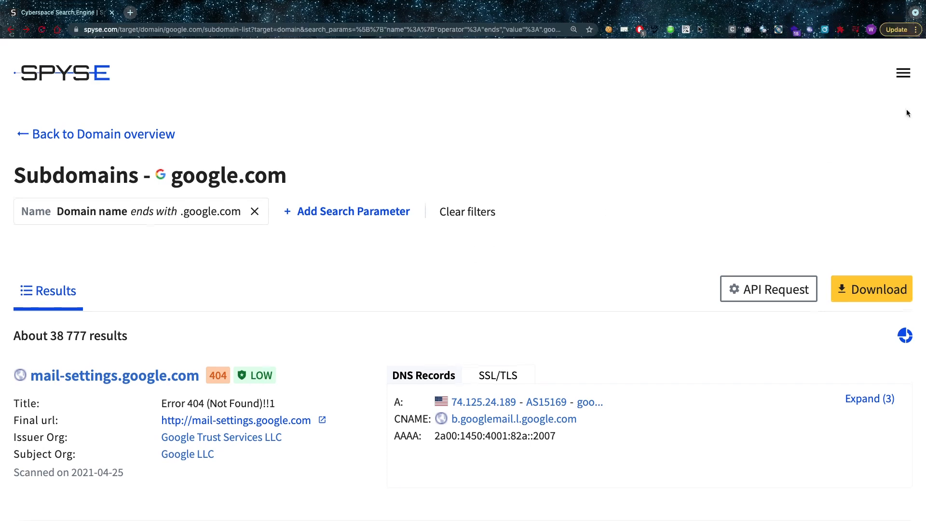
left_click(907, 66)
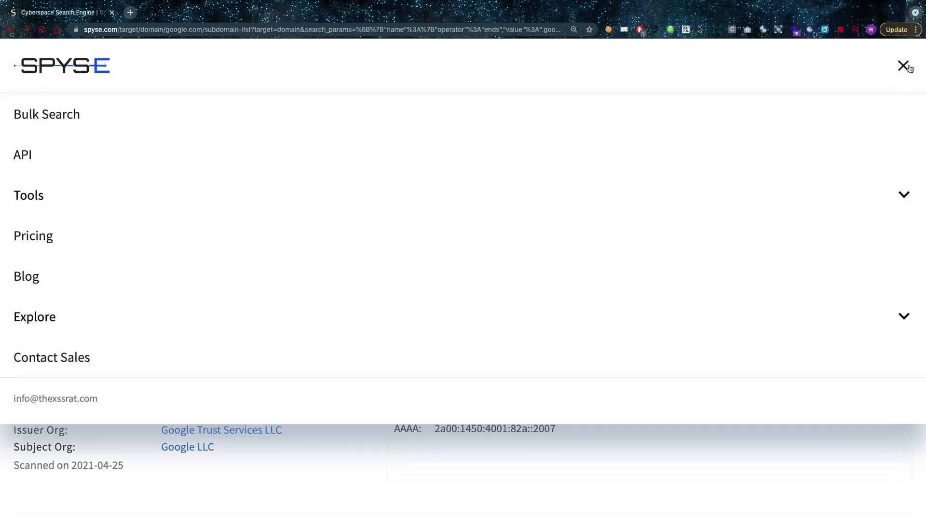
left_click(33, 237)
scroll(170, 208, "down", 3)
scroll(171, 208, "down", 1)
scroll(171, 209, "up", 2)
triple_click(321, 321)
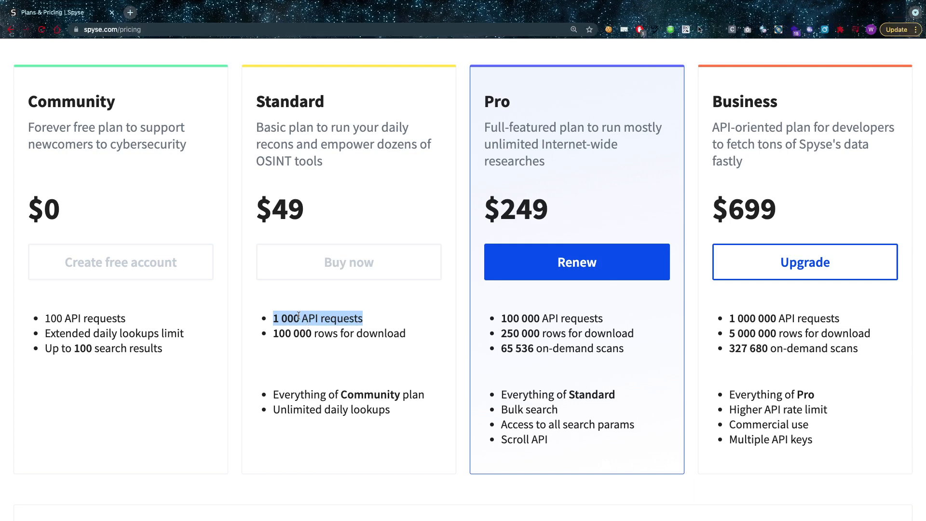
triple_click(77, 319)
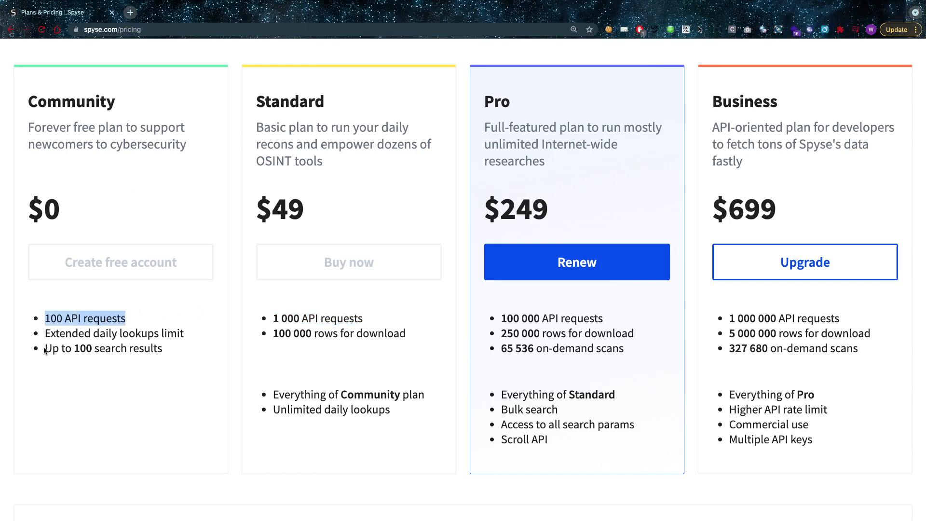
left_click_drag(45, 348, 163, 354)
left_click(163, 352)
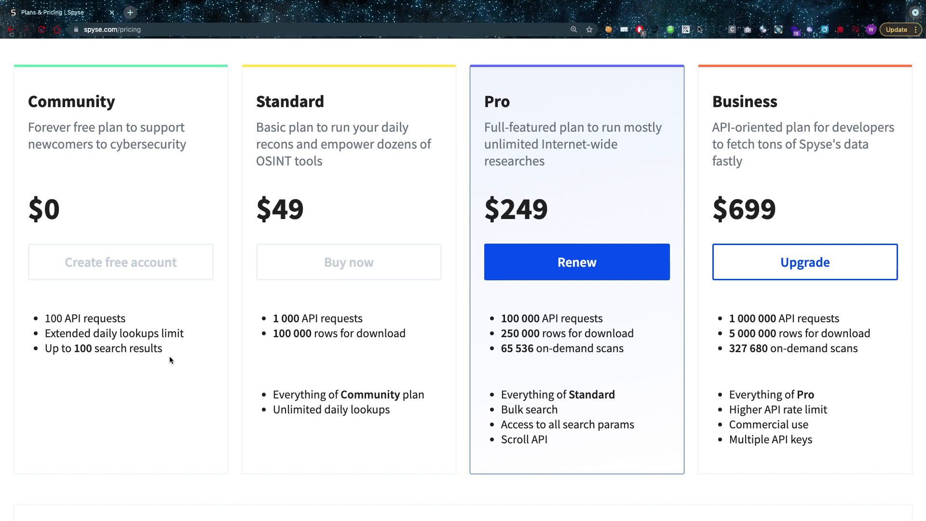
left_click_drag(169, 352, 93, 147)
left_click(101, 202)
triple_click(83, 318)
double_click(78, 349)
left_click(77, 349)
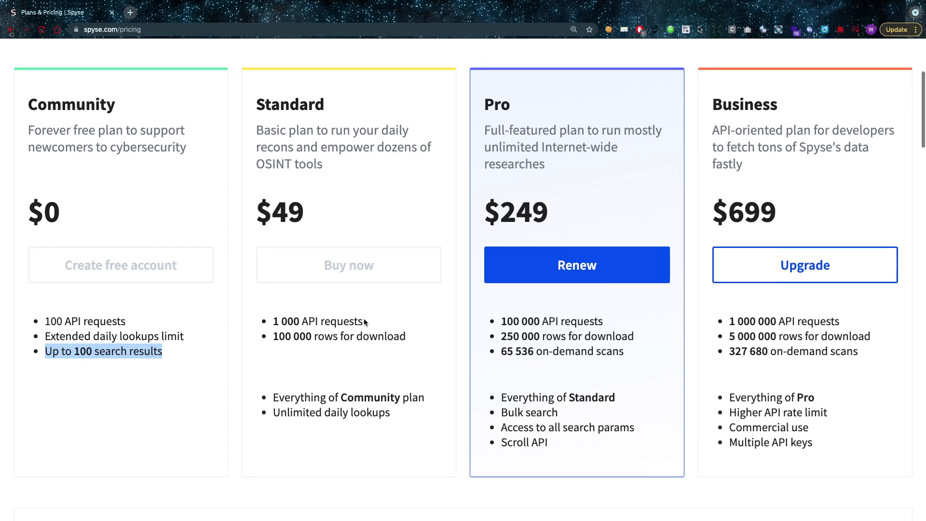
scroll(499, 344, "down", 1)
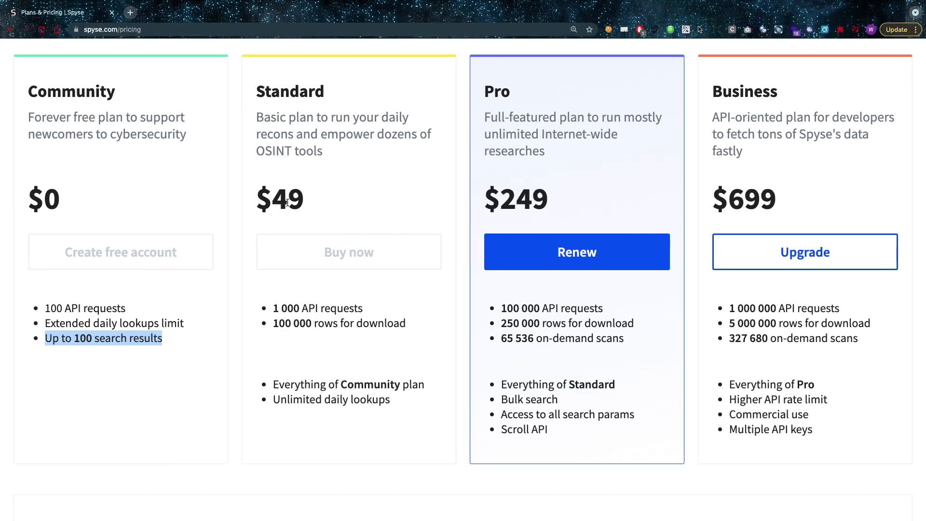
scroll(318, 288, "up", 2)
scroll(312, 317, "down", 3)
triple_click(283, 295)
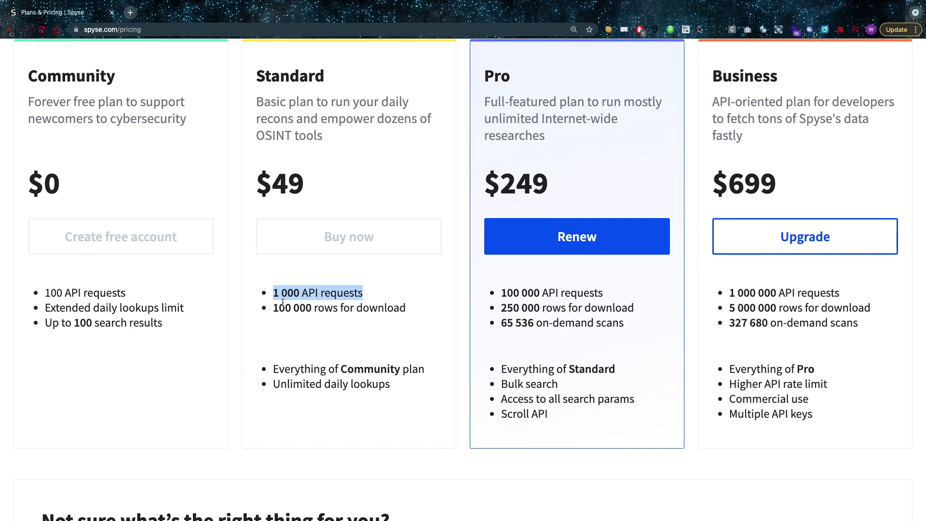
triple_click(282, 307)
scroll(435, 305, "up", 2)
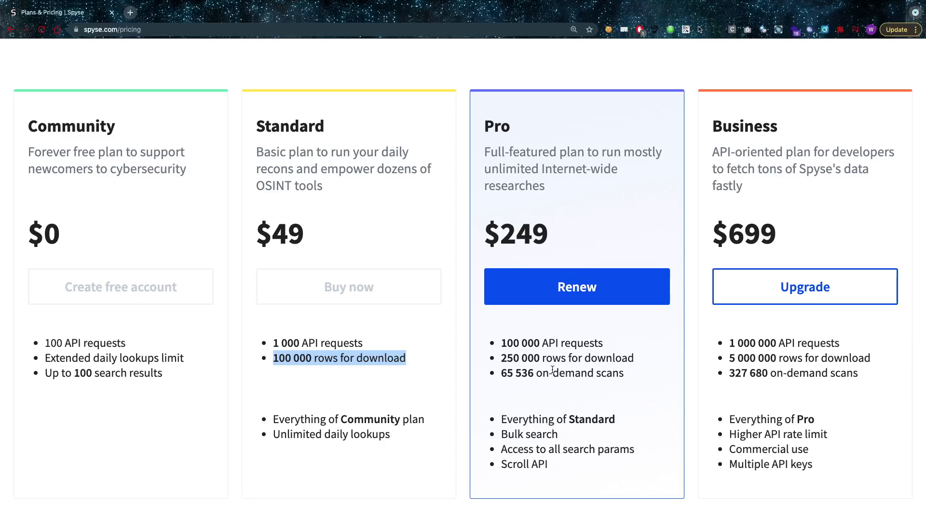
scroll(552, 371, "up", 5)
Navigate via the Tools menu to the All Spyse tools page.
left_click(904, 65)
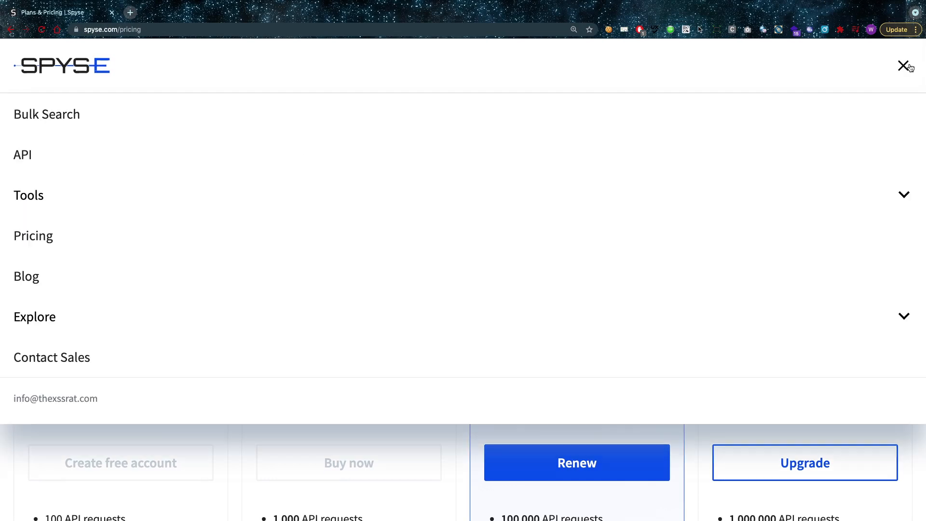
left_click(108, 206)
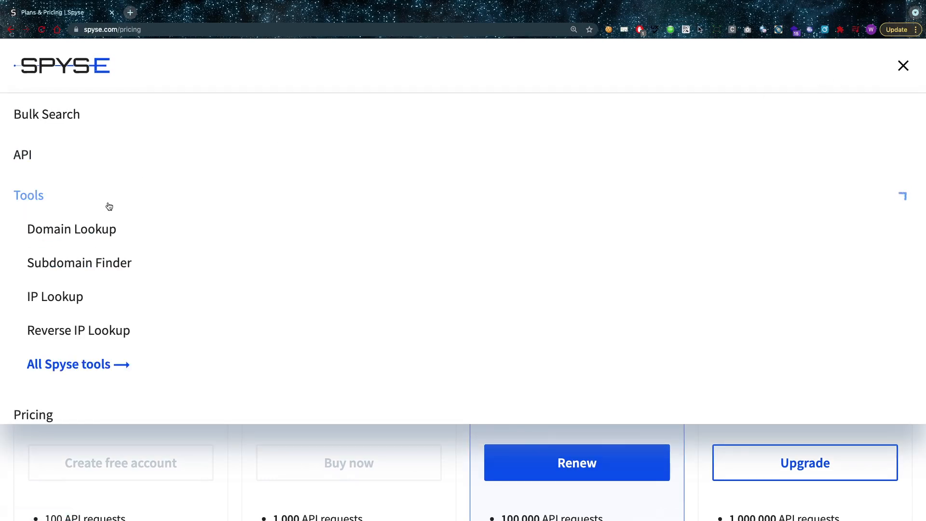
left_click(82, 354)
scroll(117, 208, "down", 5)
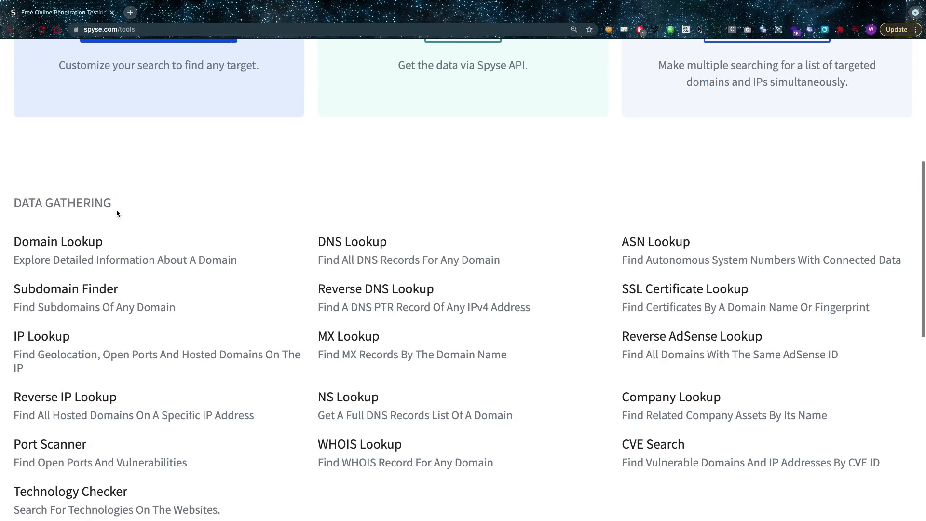
scroll(111, 212, "down", 2)
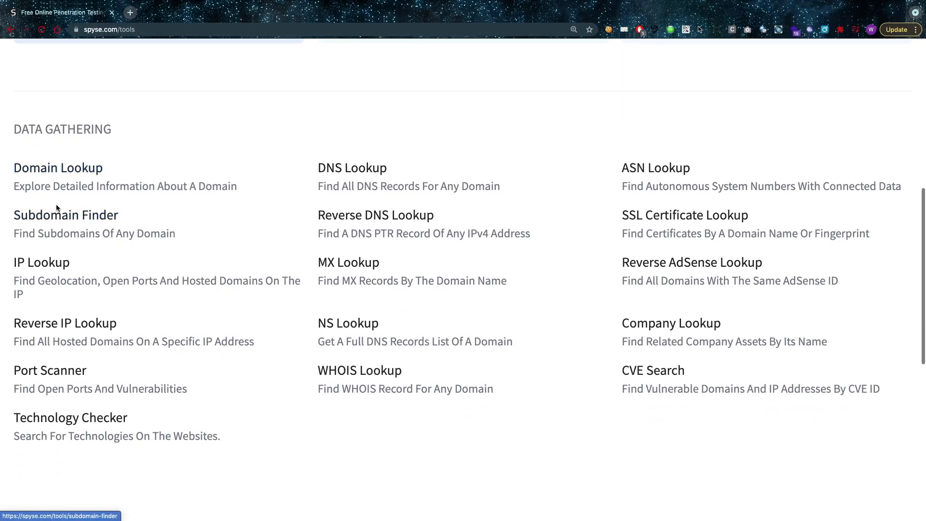
scroll(79, 263, "up", 1)
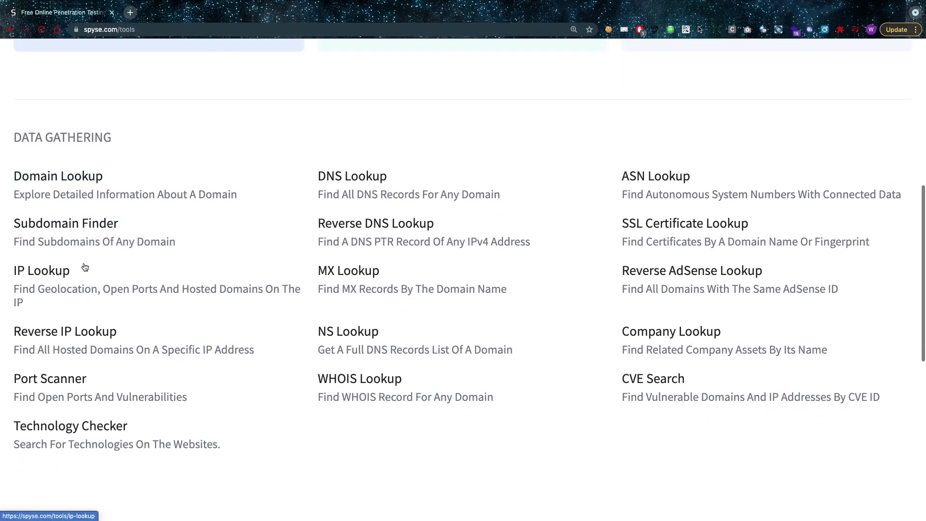
scroll(81, 265, "down", 2)
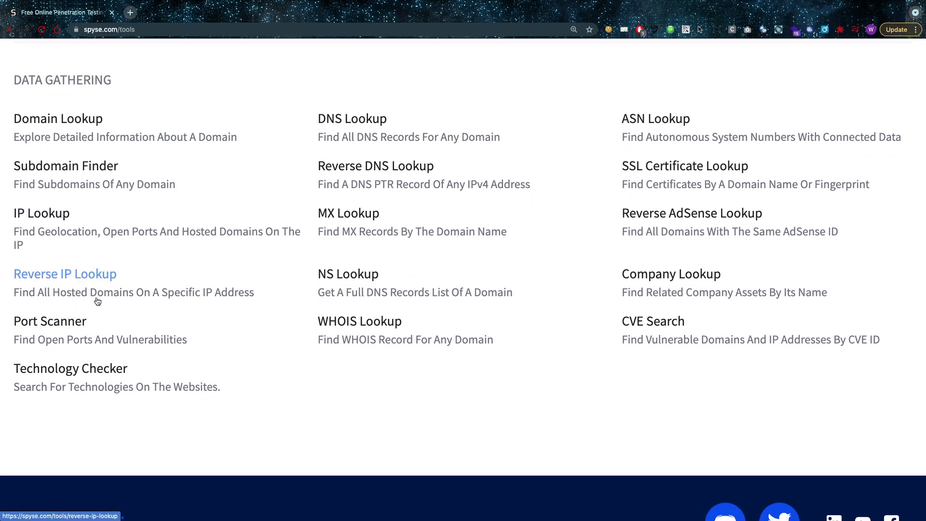
left_click(76, 325)
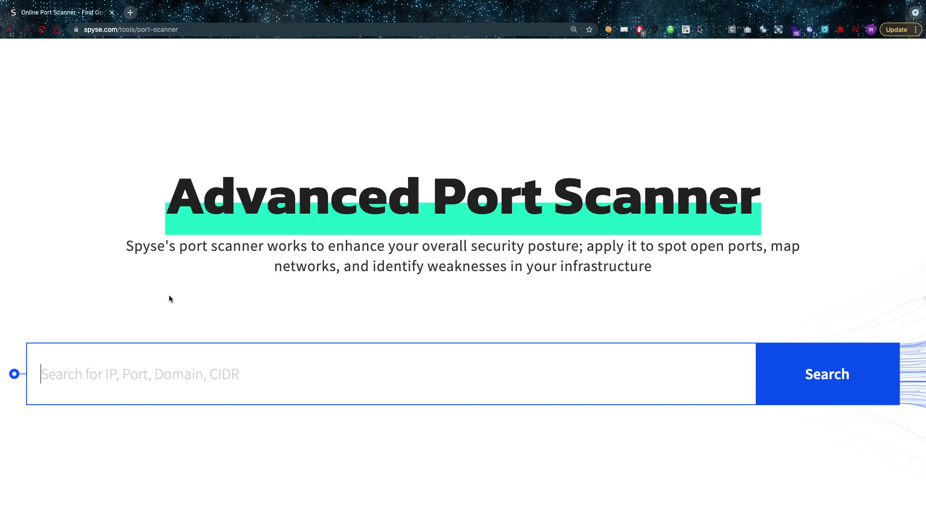
left_click(10, 29)
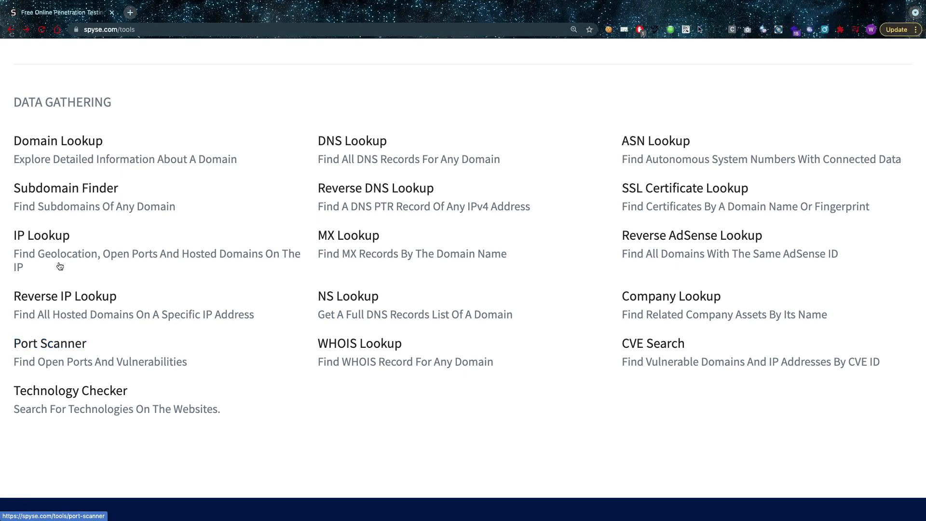
Visit the Subdomain Finder tool, then go back twice to the google.com subdomain results.
left_click(30, 183)
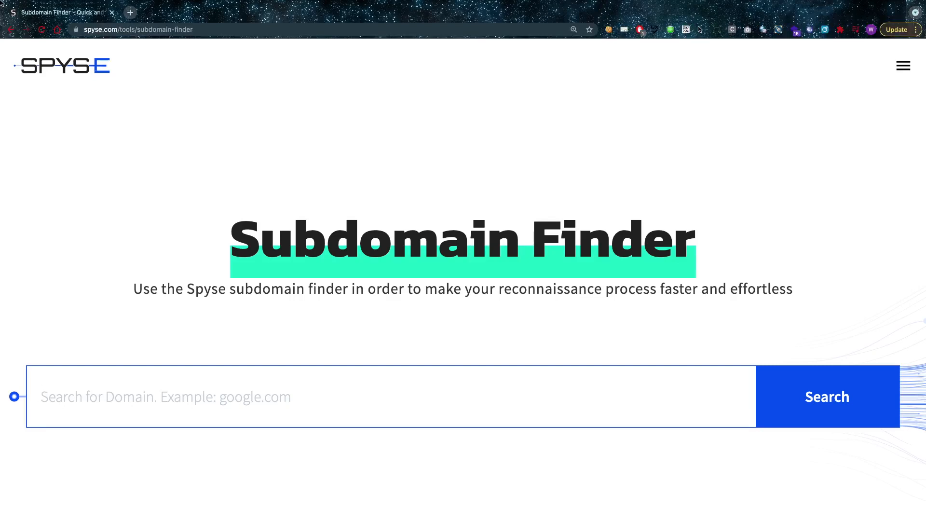
left_click(9, 30)
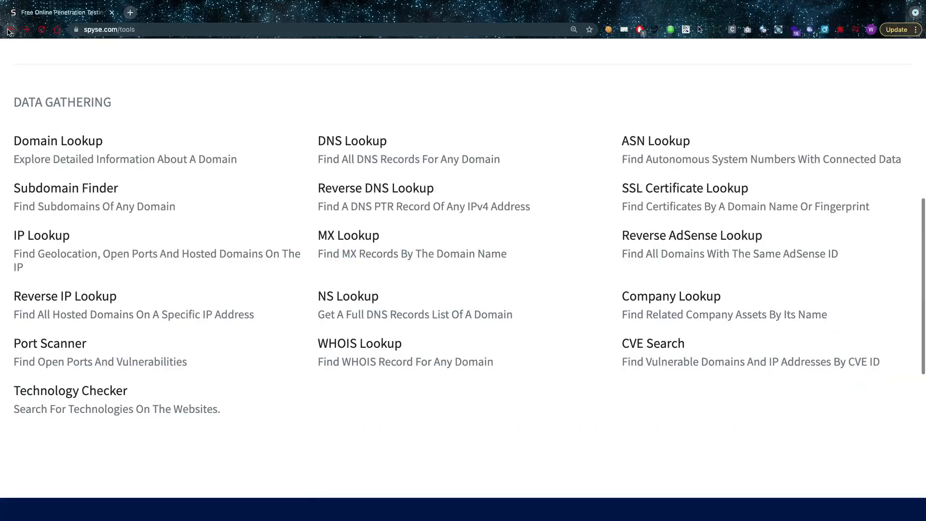
left_click(9, 30)
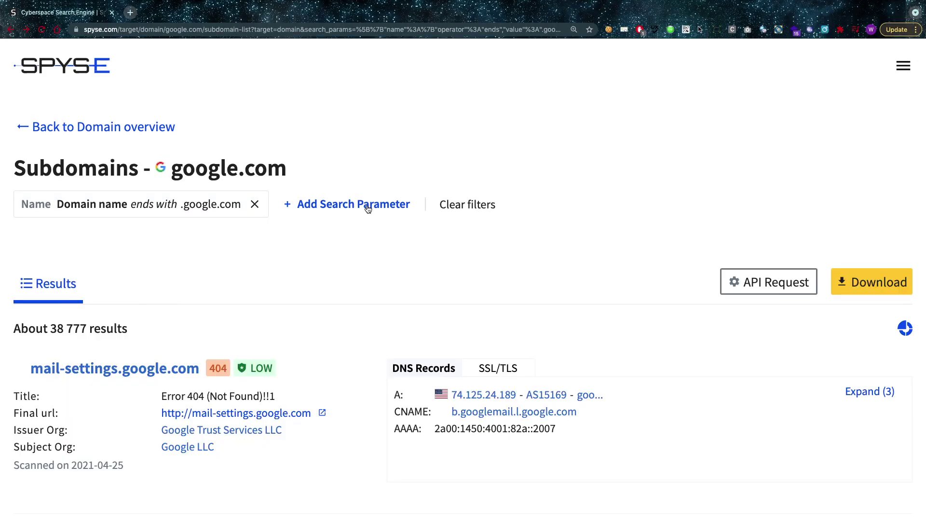
Filter google.com subdomains by CVE Severity equals high, leaving 9 results led by sketchup.google.com.
left_click(367, 207)
left_click(367, 206)
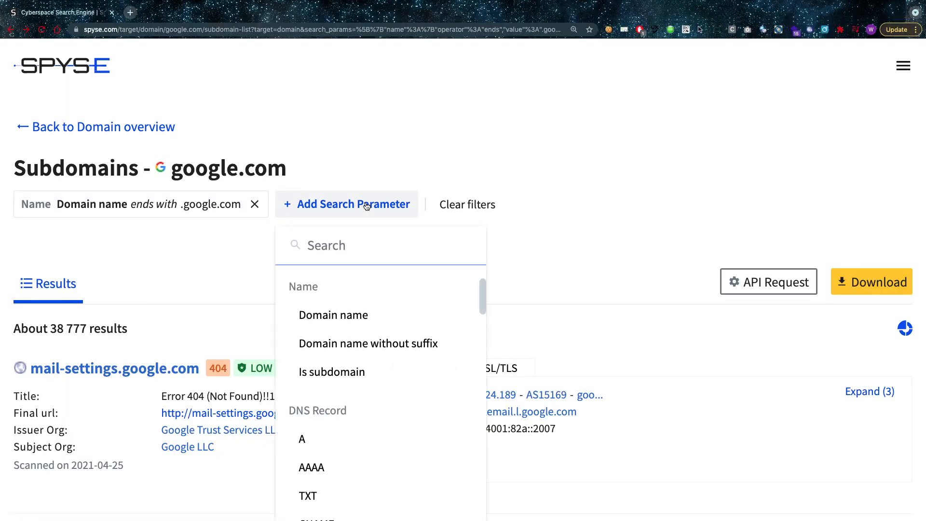
left_click(365, 250)
type("cve")
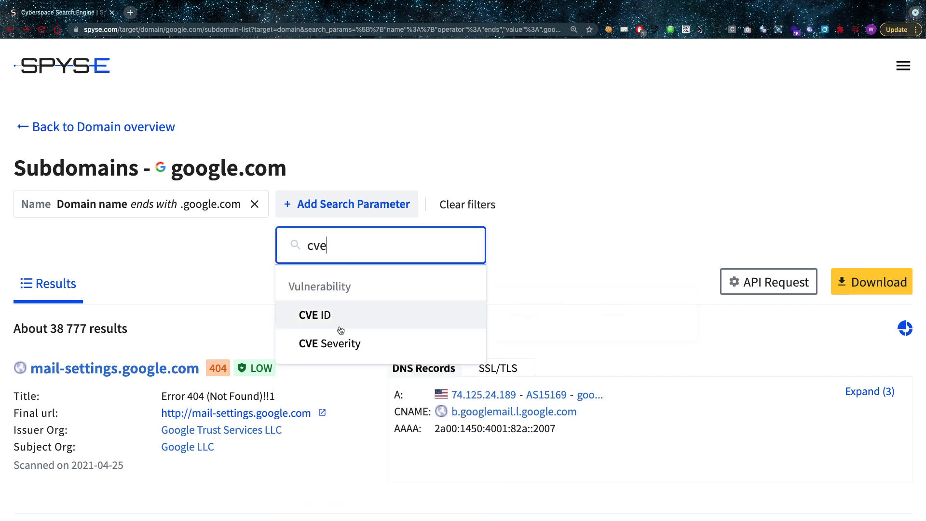
left_click(339, 340)
left_click(364, 312)
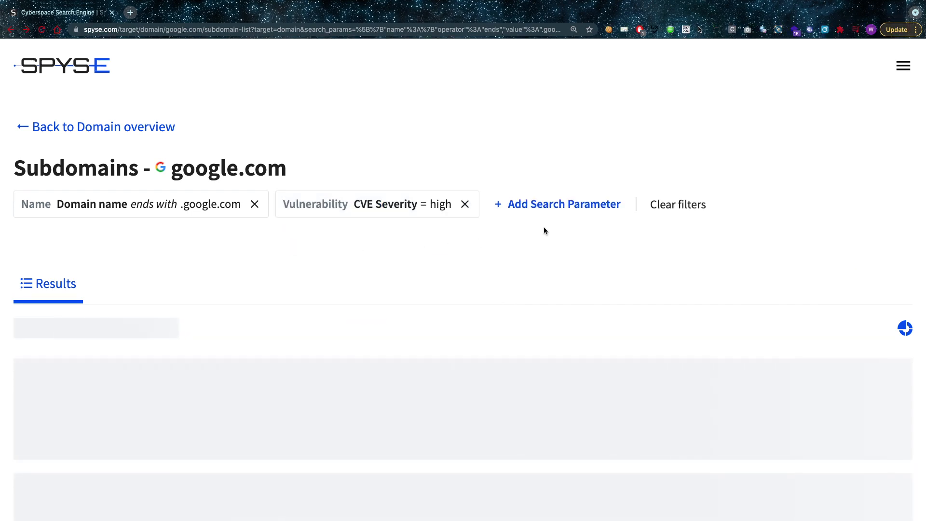
scroll(309, 268, "down", 3)
scroll(309, 271, "down", 1)
scroll(260, 254, "down", 1)
scroll(259, 253, "down", 2)
scroll(260, 253, "down", 3)
scroll(259, 254, "down", 3)
scroll(259, 253, "down", 6)
scroll(259, 253, "down", 1)
scroll(260, 254, "up", 2)
scroll(259, 254, "up", 1)
scroll(260, 254, "up", 10)
scroll(260, 254, "up", 3)
scroll(260, 254, "up", 5)
scroll(260, 254, "up", 1)
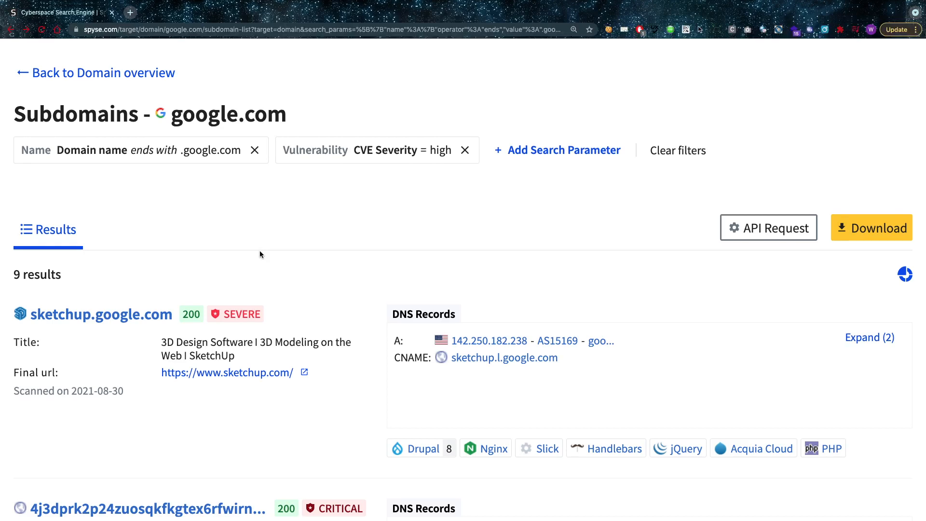
scroll(259, 253, "down", 5)
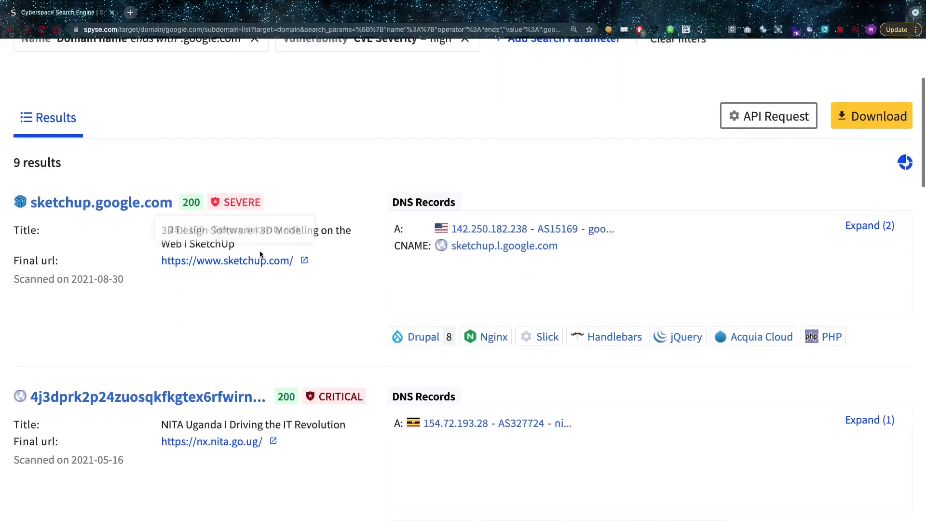
scroll(332, 322, "down", 1)
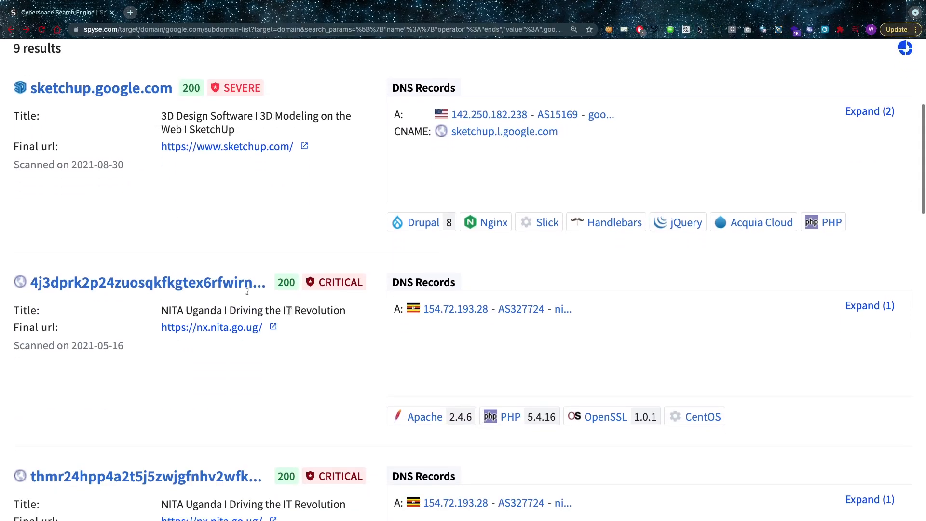
left_click(226, 282)
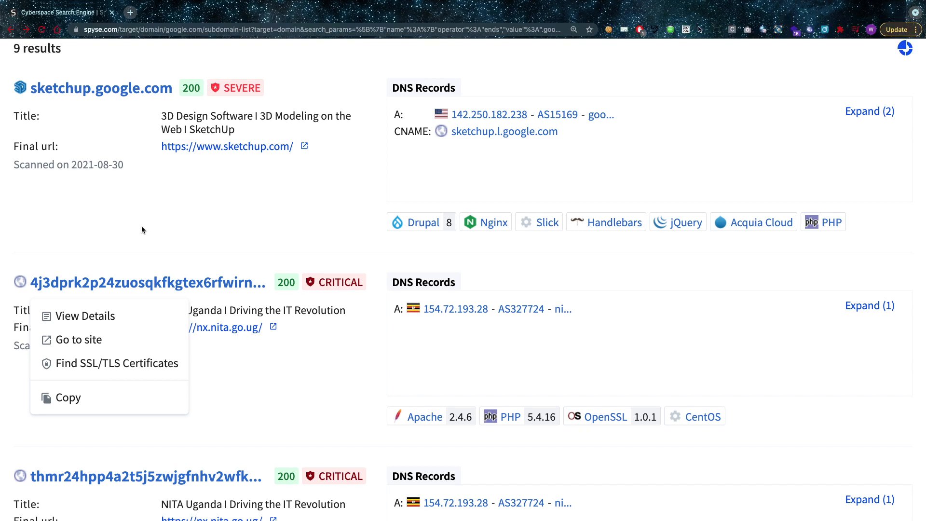
scroll(141, 229, "up", 2)
scroll(423, 141, "up", 3)
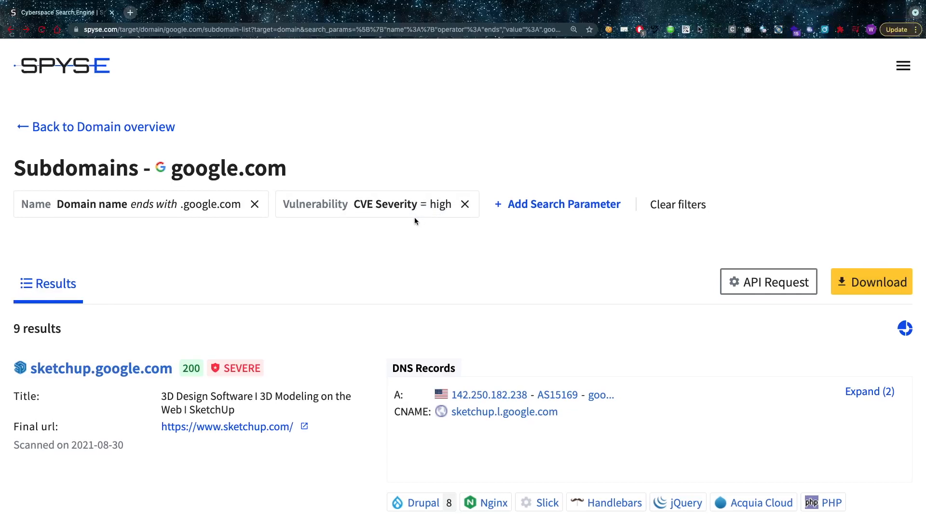
scroll(308, 239, "down", 1)
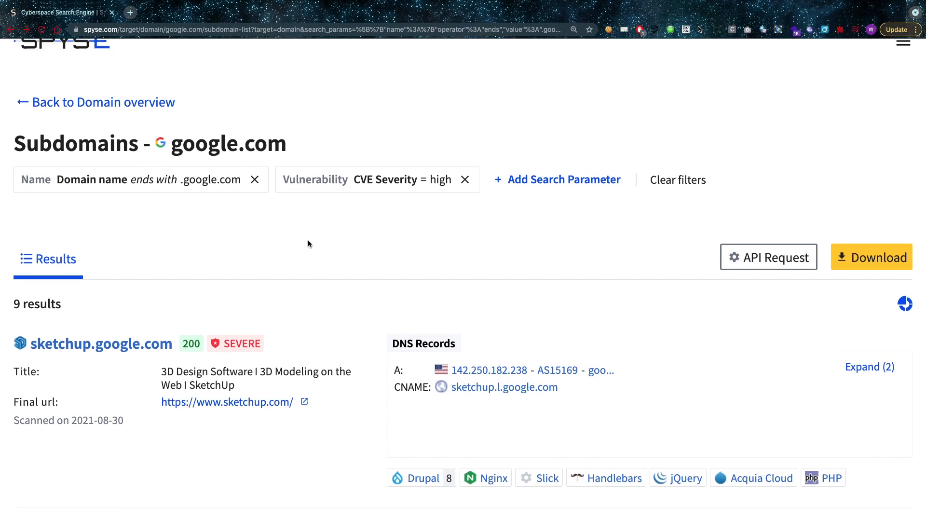
scroll(308, 243, "up", 1)
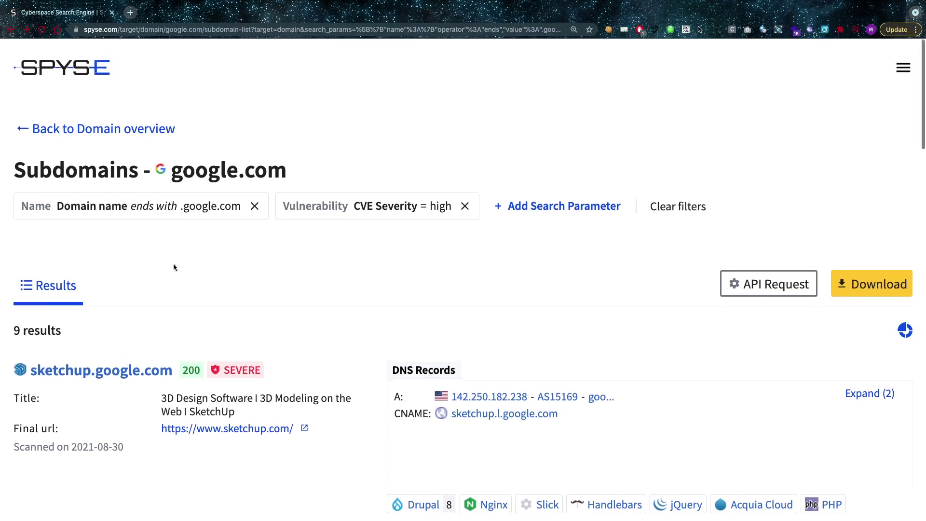
triple_click(32, 328)
scroll(456, 247, "down", 1)
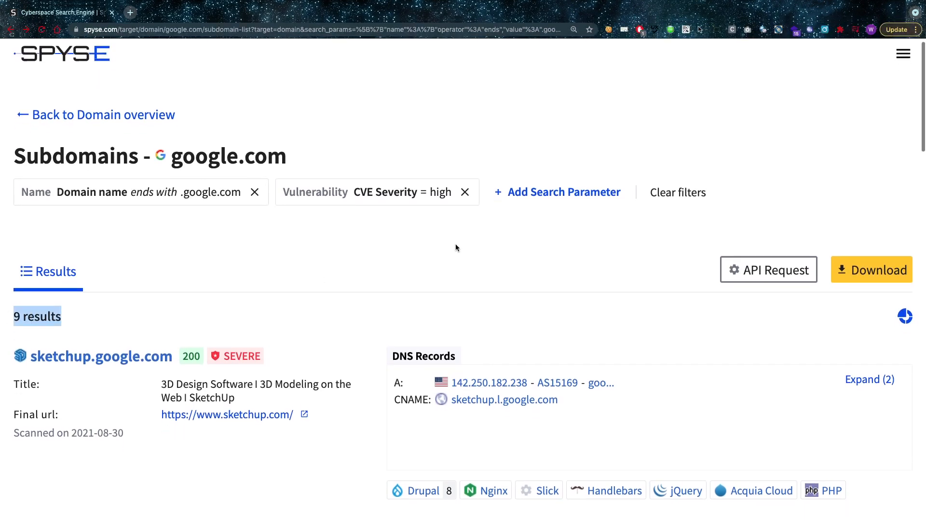